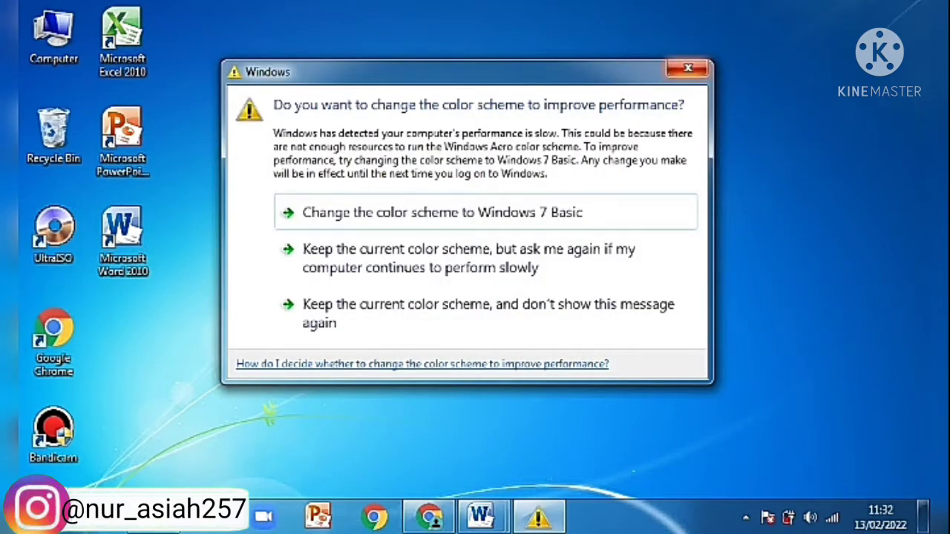
Step: Dismiss the color scheme warning, switch to Chrome and search Google for "olabs"
left_click(688, 68)
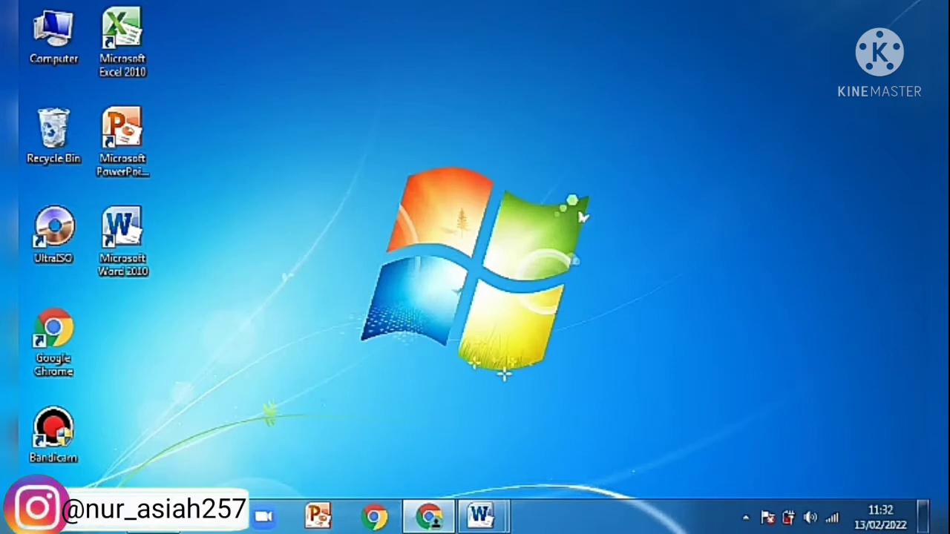
left_click(429, 516)
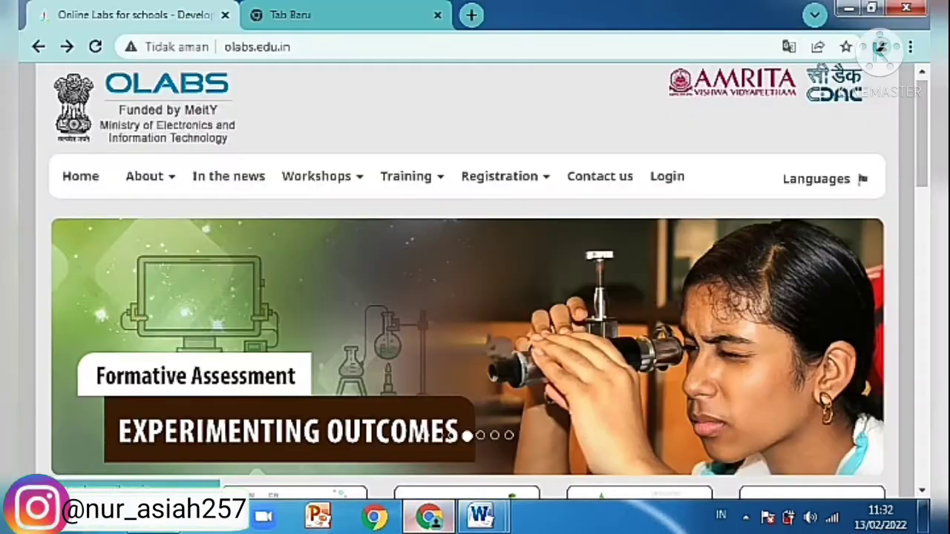
left_click(334, 15)
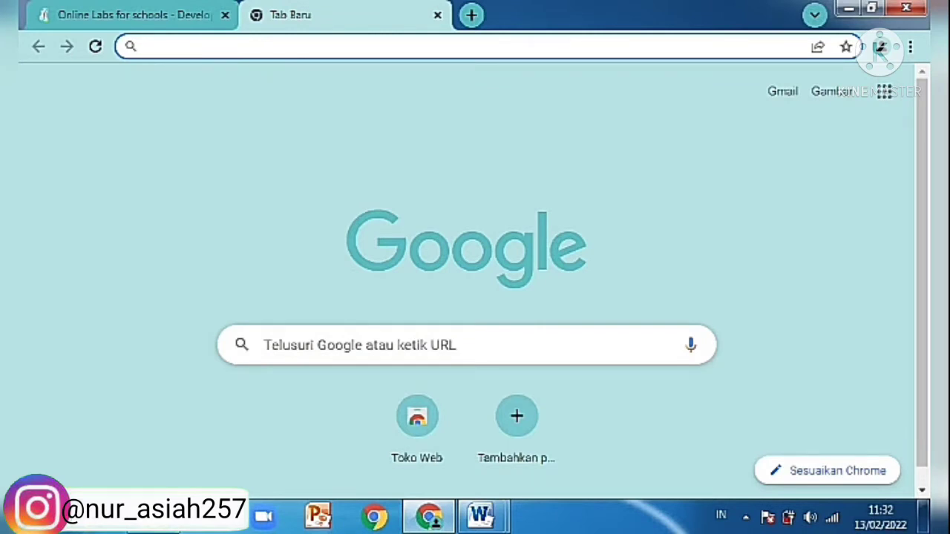
left_click(265, 345)
type("ola")
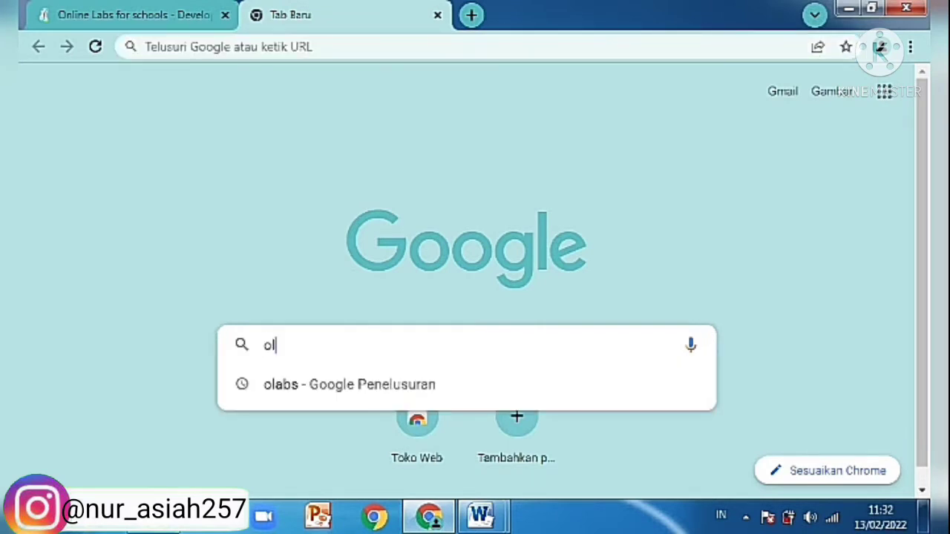
type("bs")
key("Return")
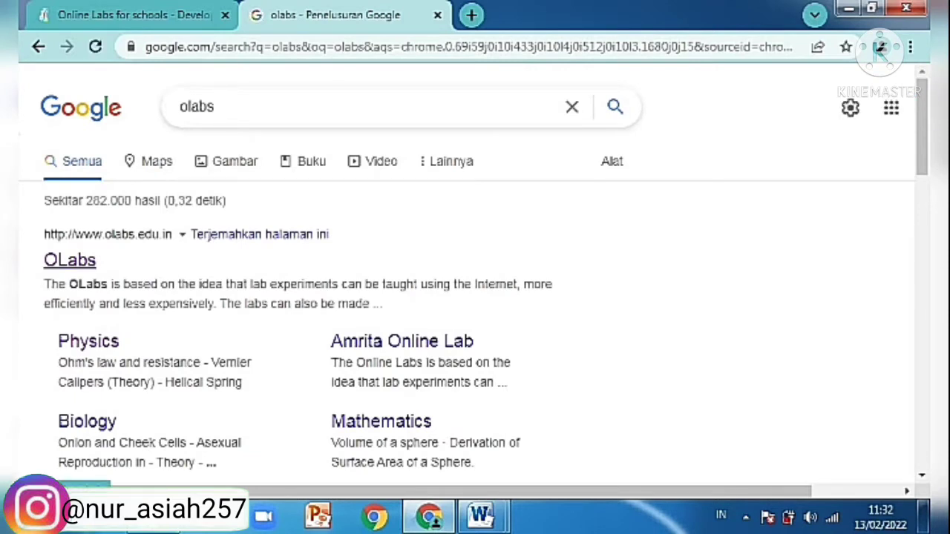
Step: Return to the open OLabs site and translate its home page into Indonesian
left_click(134, 15)
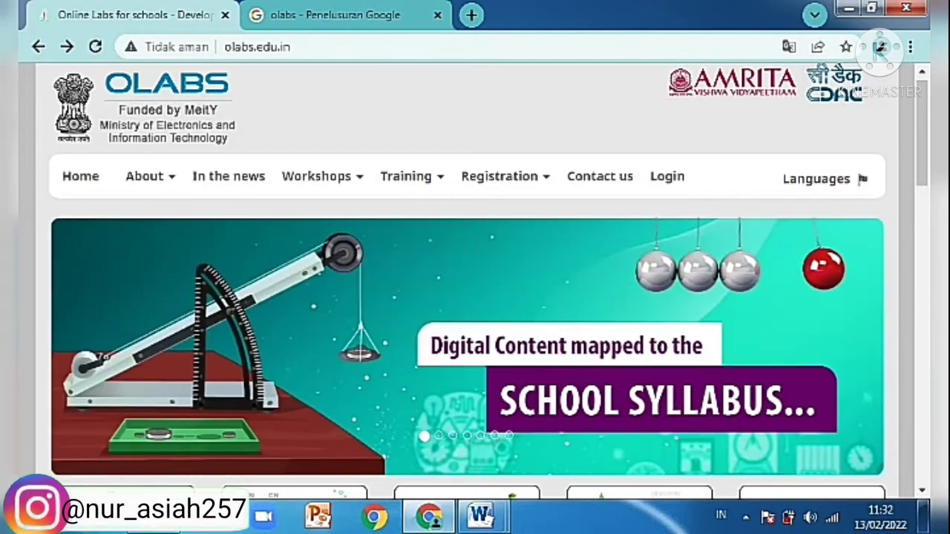
scroll(259, 395, "down", 3)
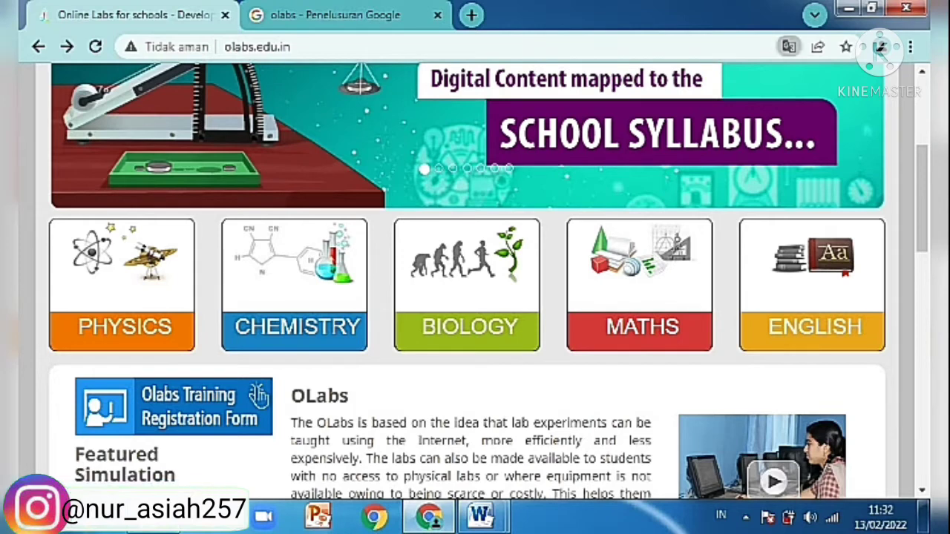
left_click(789, 46)
left_click(638, 81)
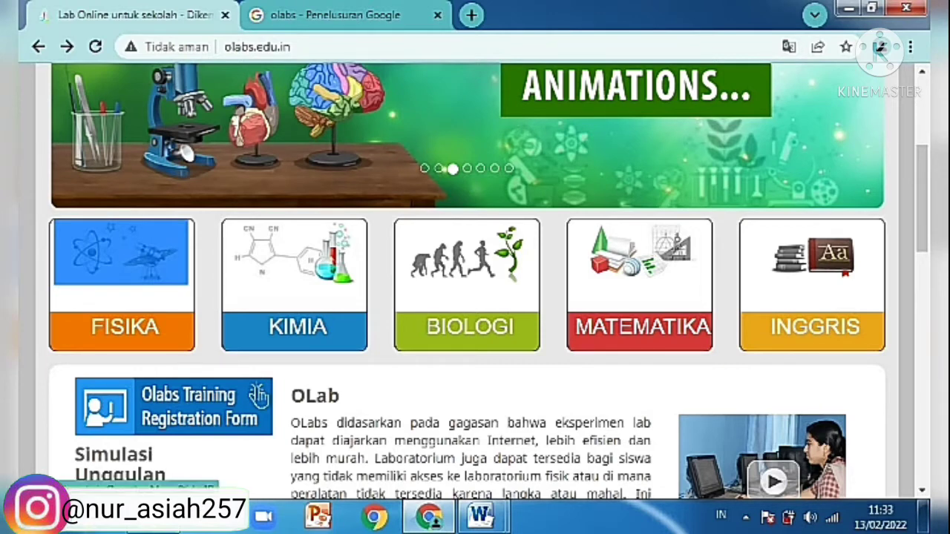
Step: Open the Fisika experiments and choose Hukum Kedua Newton in the Kelas 9 section
left_click(121, 252)
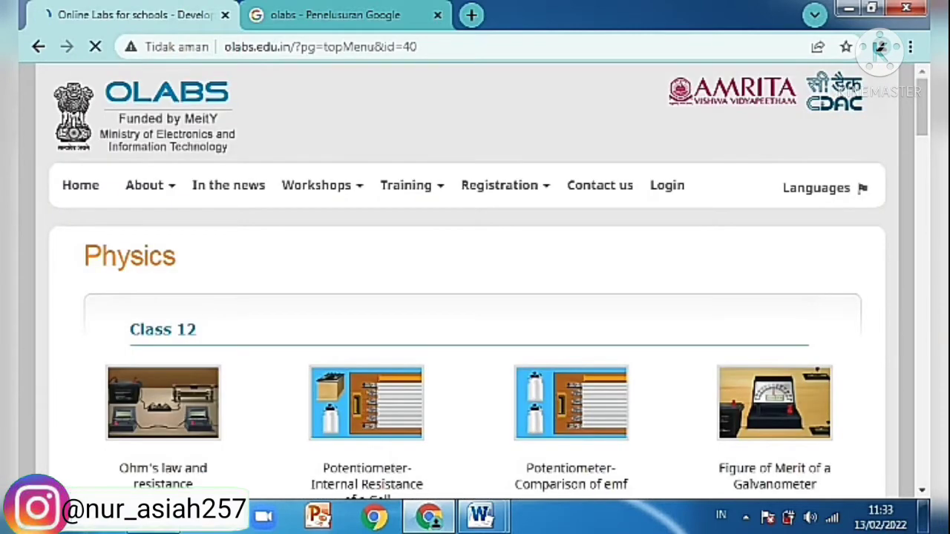
scroll(475, 297, "down", 3)
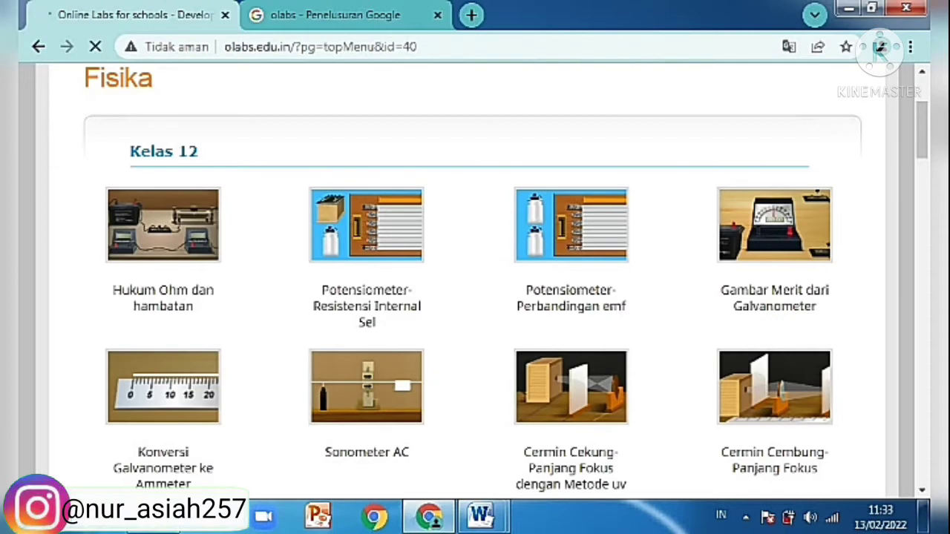
scroll(474, 297, "down", 9)
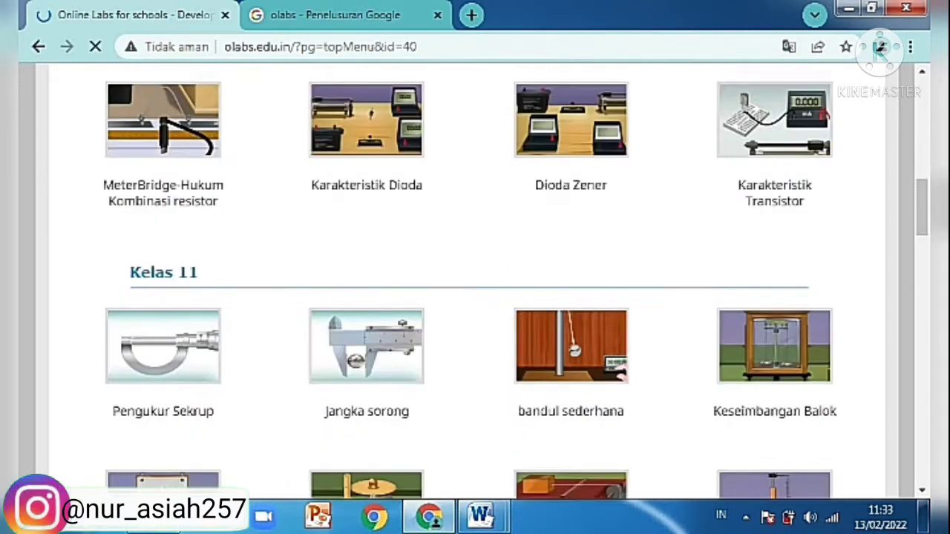
scroll(475, 296, "down", 10)
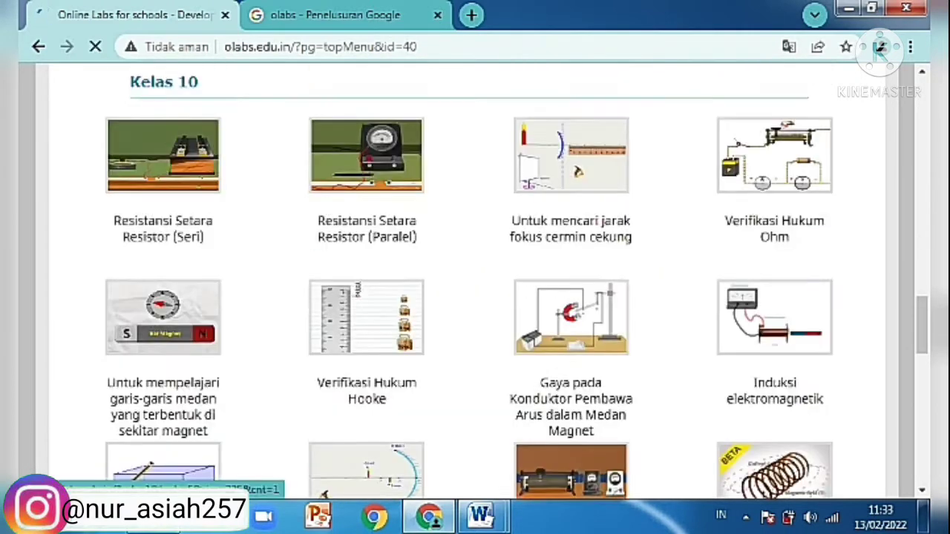
scroll(475, 297, "down", 10)
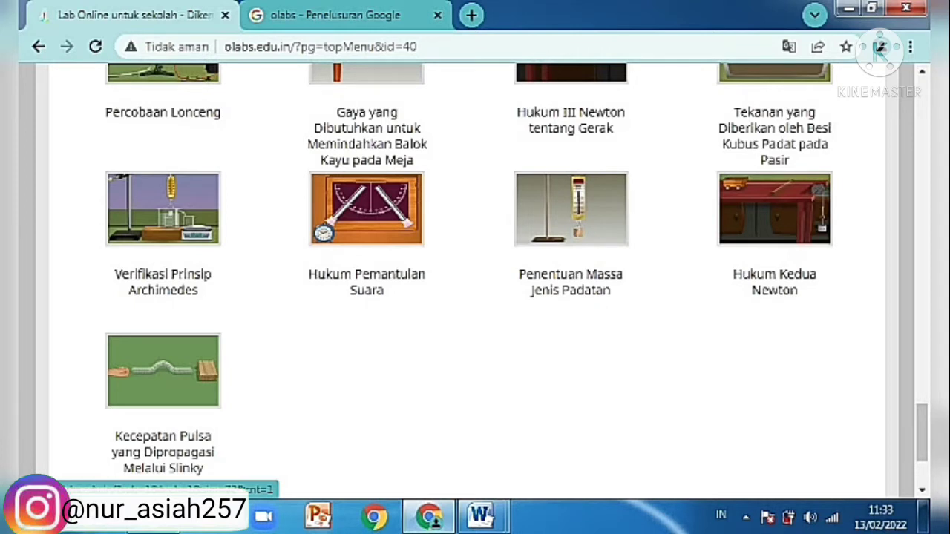
scroll(475, 285, "up", 2)
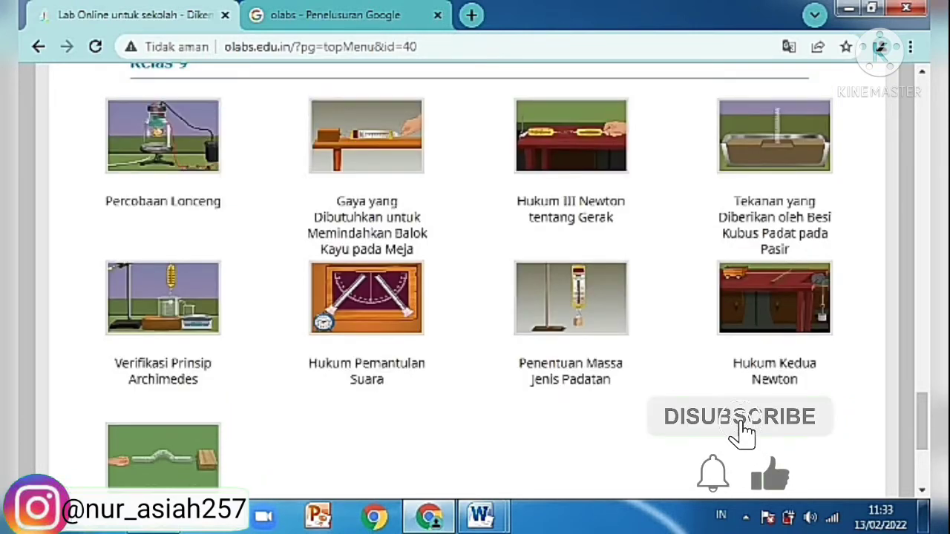
left_click(774, 298)
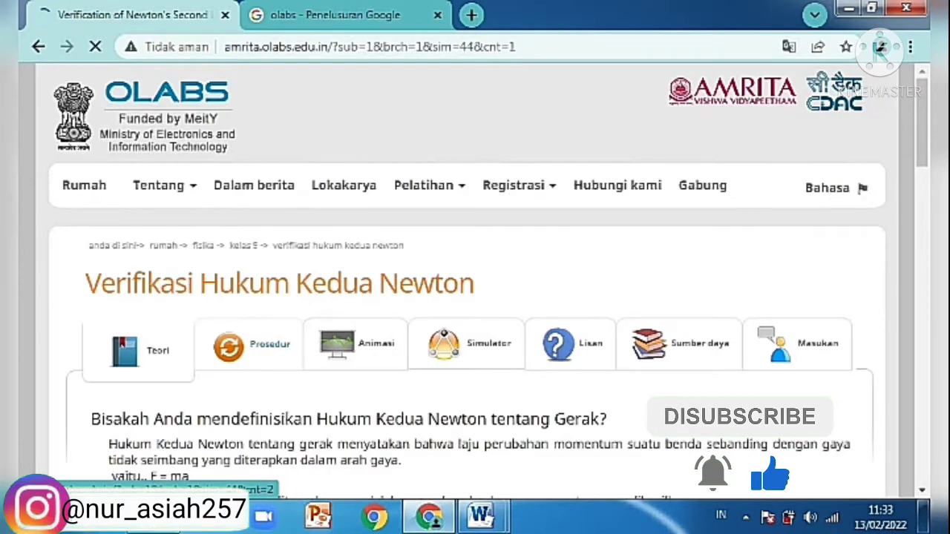
Step: Open the simulator of the Newton's Second Law experiment and bring its cart, pulley and settings into view
scroll(475, 334, "down", 1)
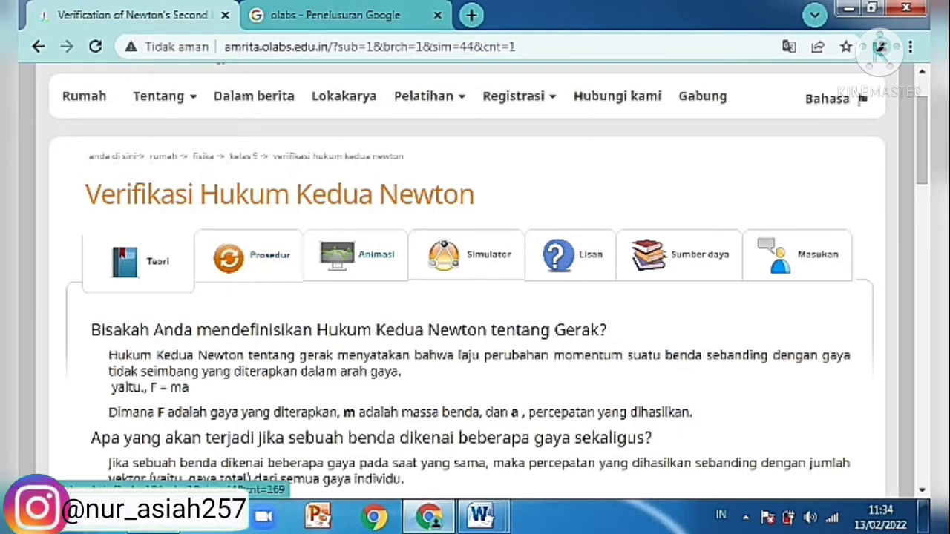
left_click(475, 256)
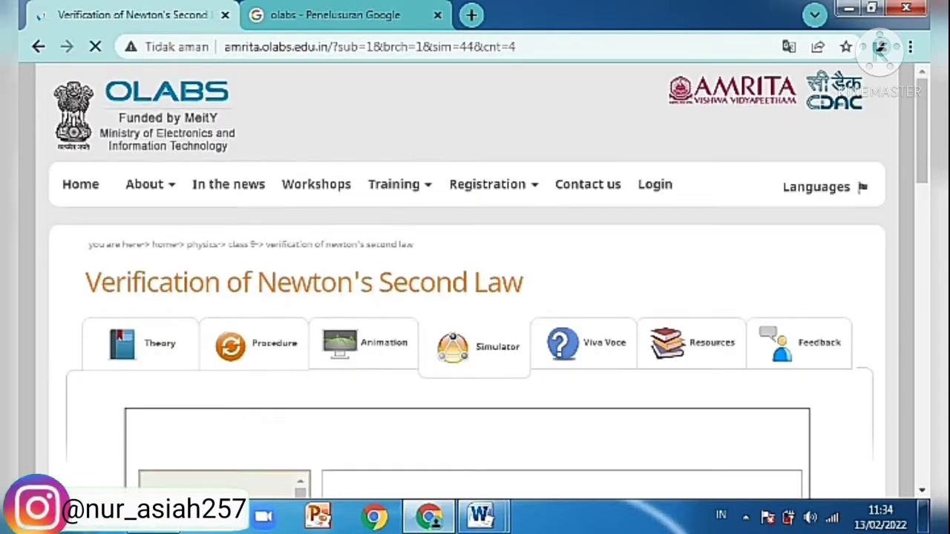
scroll(475, 297, "down", 3)
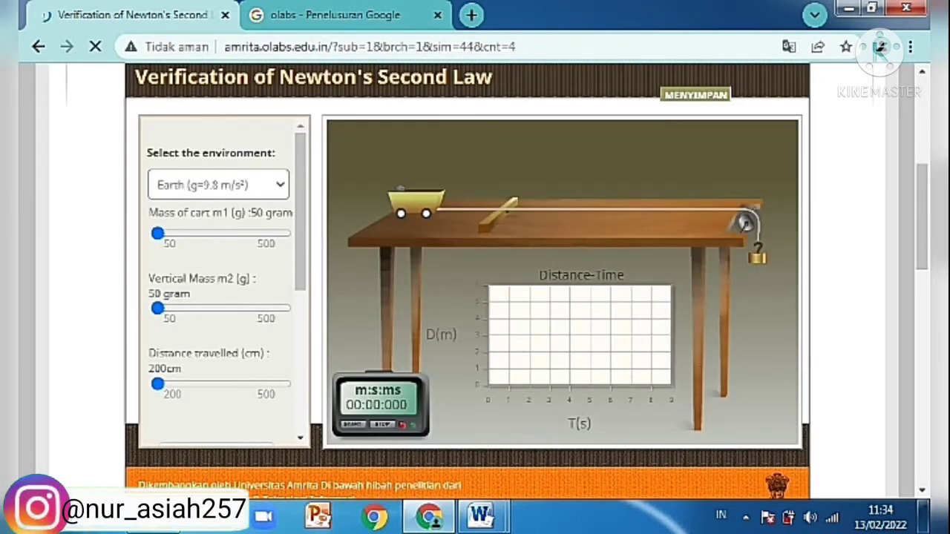
scroll(475, 297, "up", 1)
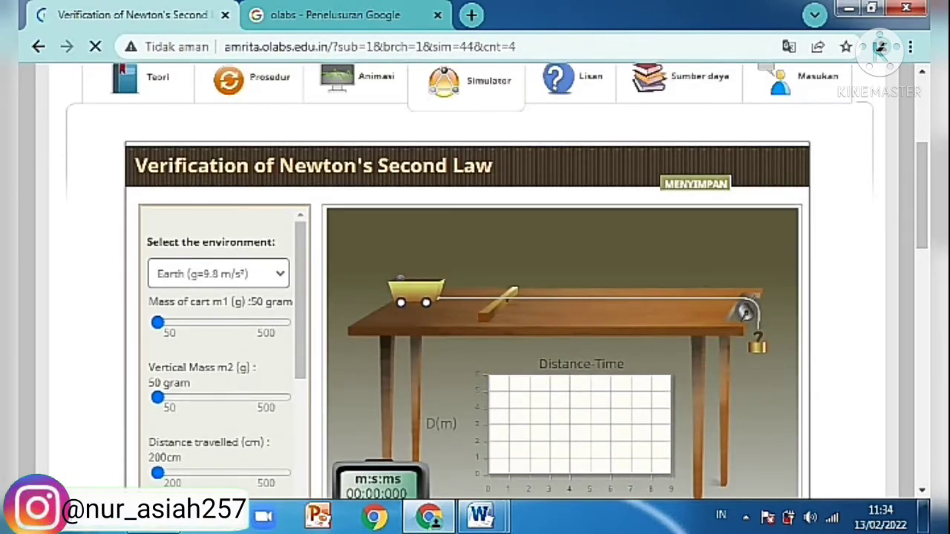
scroll(475, 282, "down", 1)
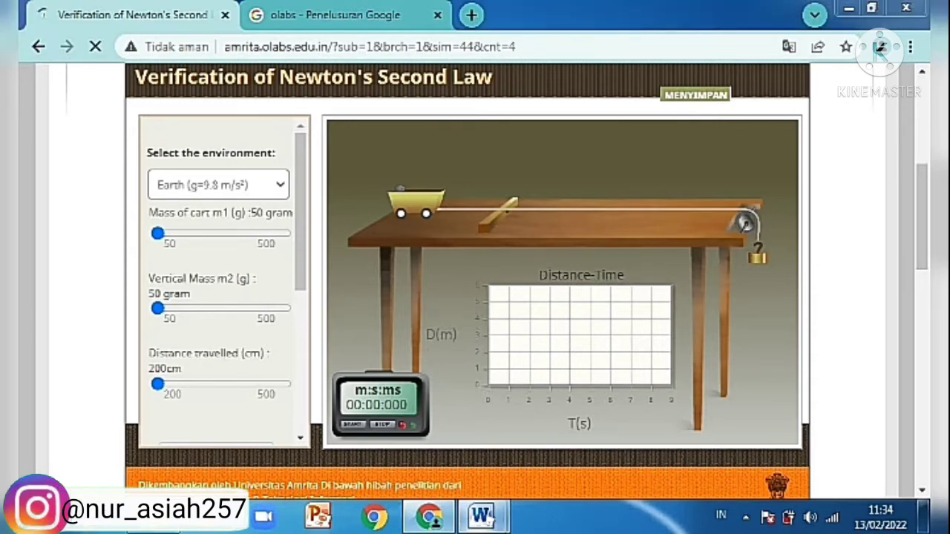
Step: Switch to the HUKUM II NEWTON document in Word and review its purpose, materials, procedure and observation table, dismissing the color scheme warning
mouse_move(480, 516)
left_click(386, 405)
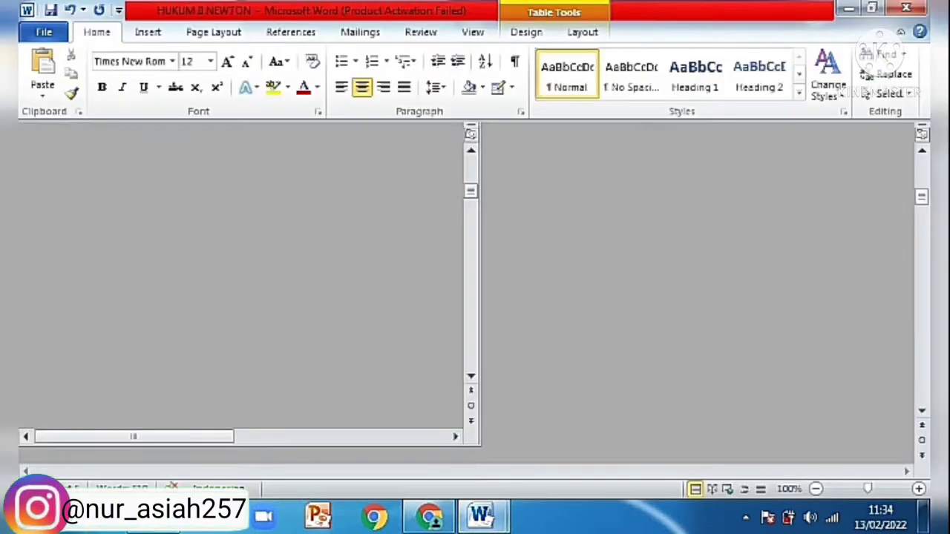
scroll(474, 312, "up", 3)
scroll(399, 459, "up", 10)
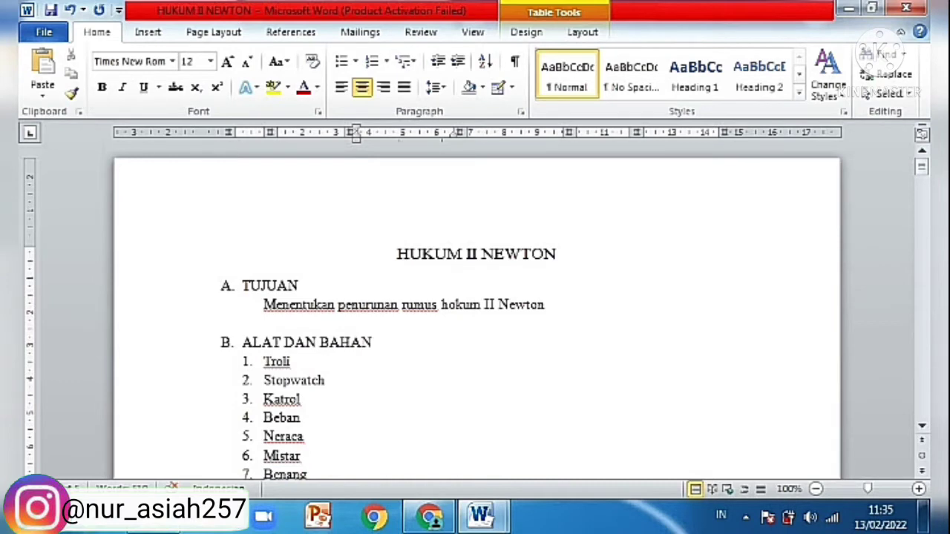
scroll(477, 311, "down", 2)
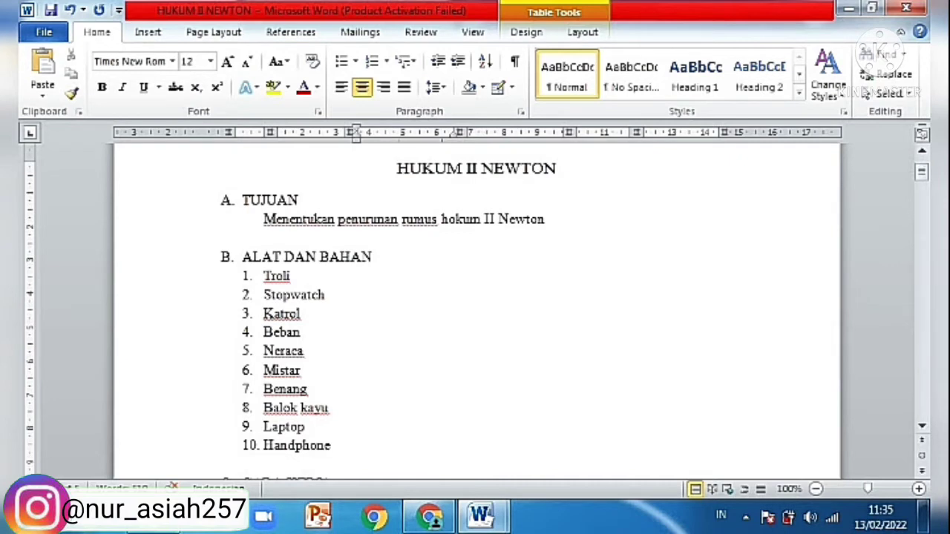
scroll(475, 312, "down", 2)
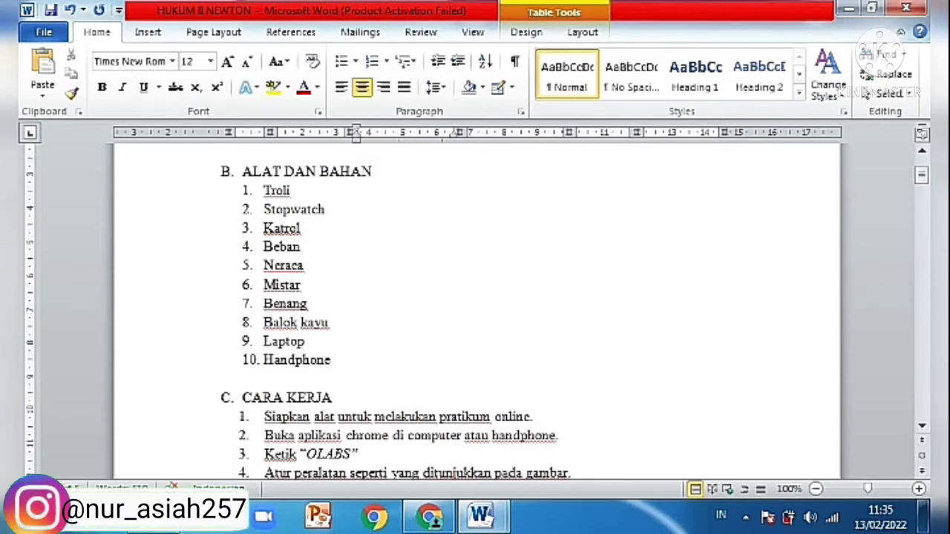
scroll(475, 312, "down", 2)
scroll(475, 311, "down", 2)
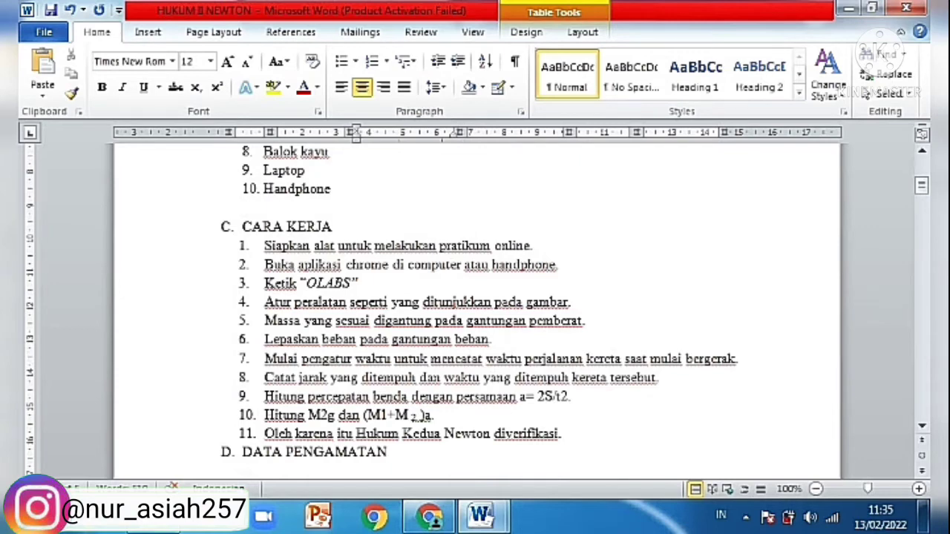
scroll(475, 311, "down", 1)
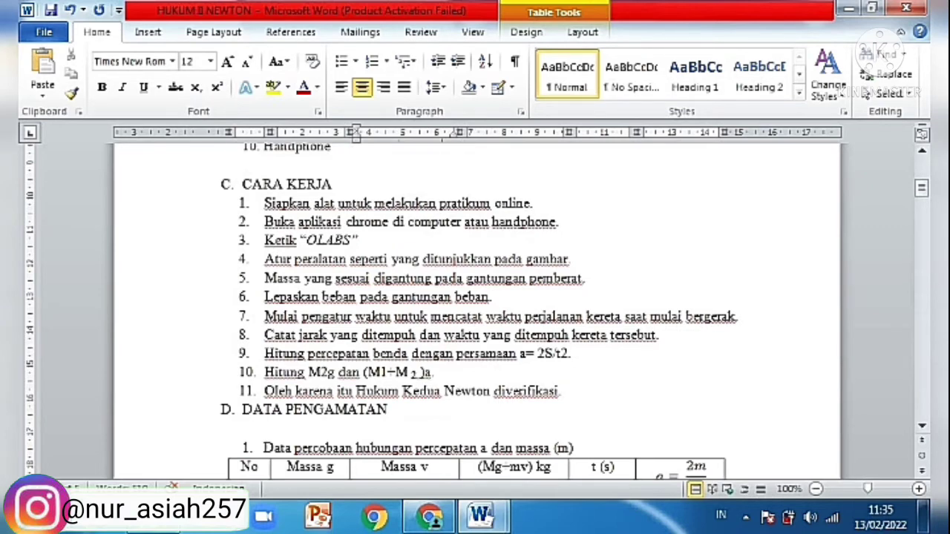
scroll(400, 331, "down", 4)
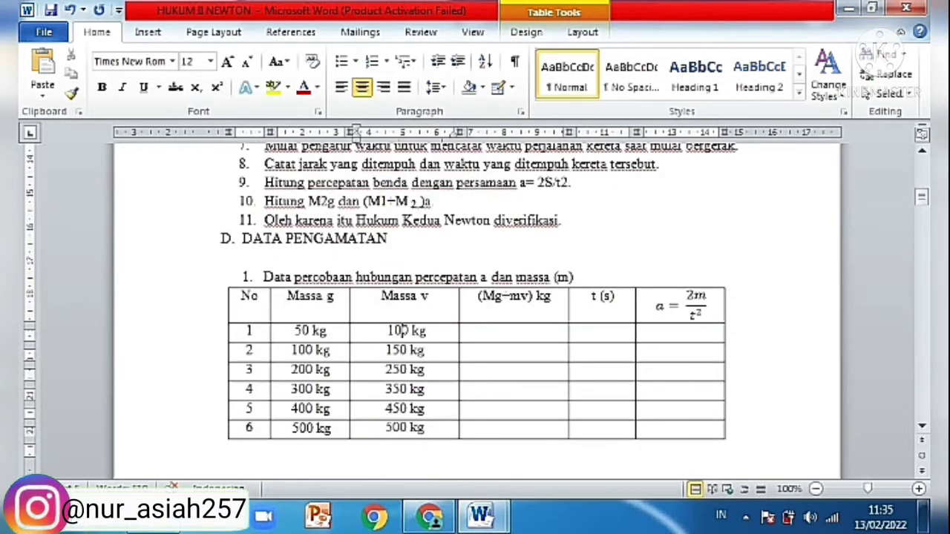
scroll(400, 330, "down", 1)
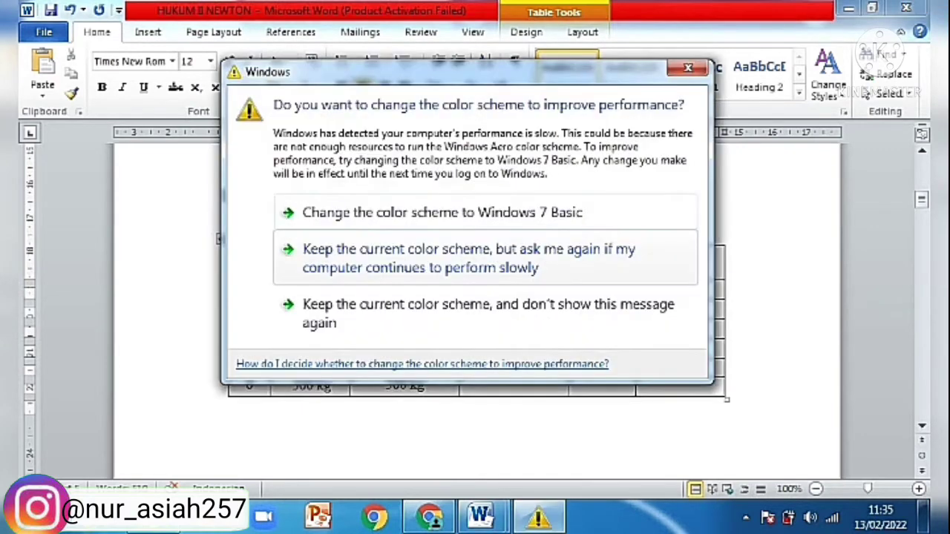
key("Escape")
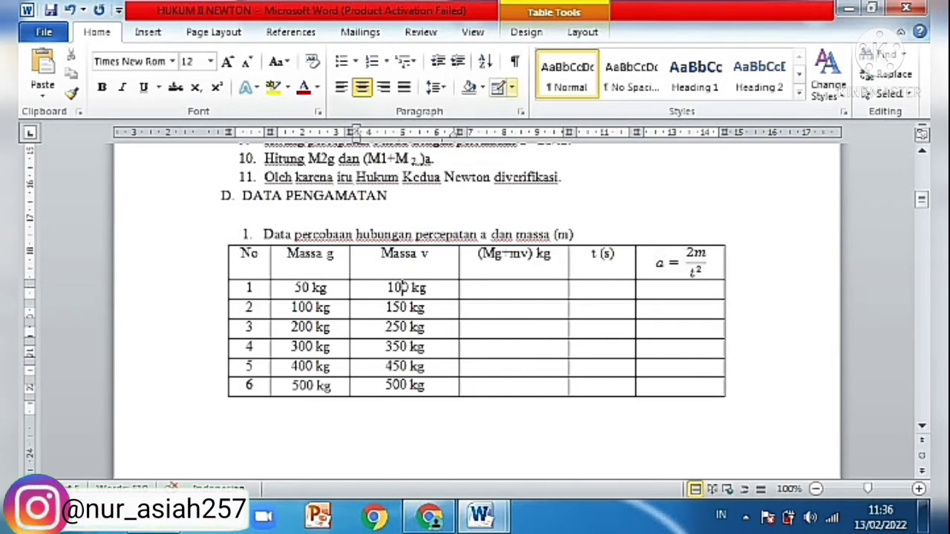
Step: Draw a vertical border through the t (s) column to split off a new column before the acceleration column, and widen the new column
left_click(512, 87)
left_click(544, 378)
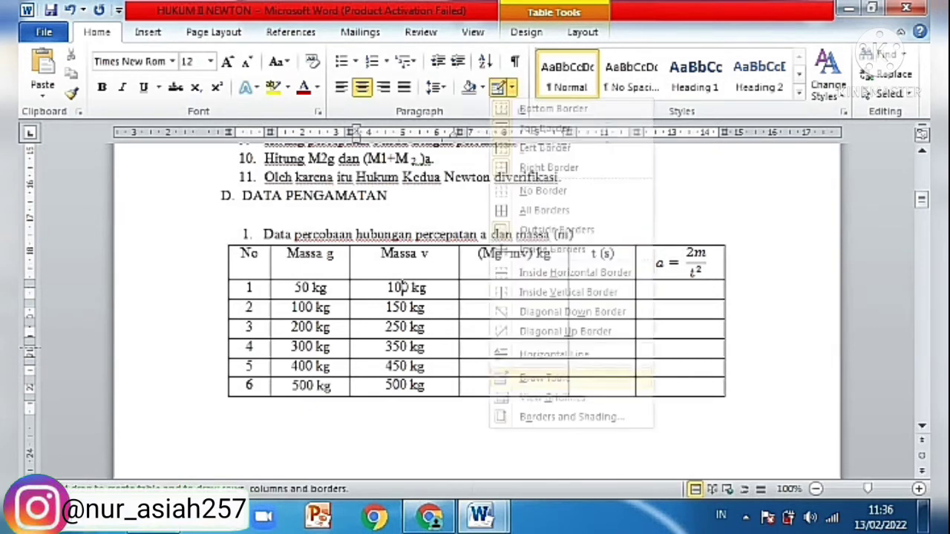
left_click_drag(615, 251, 615, 395)
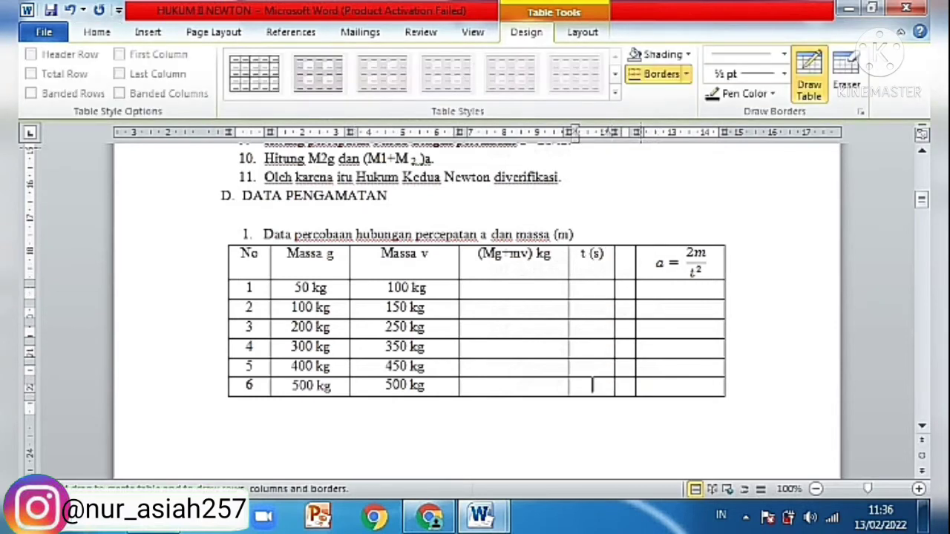
left_click(809, 77)
left_click(592, 385)
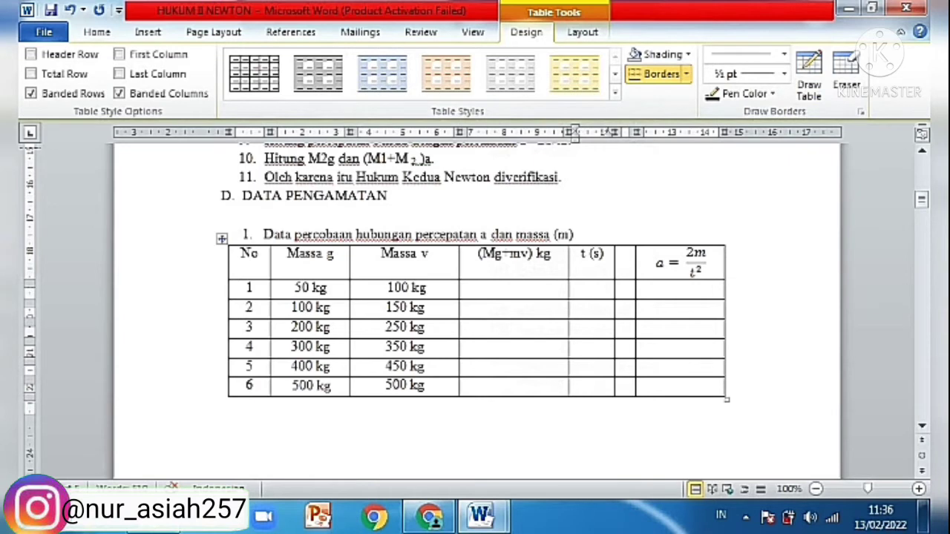
left_click_drag(635, 132, 652, 132)
Step: Copy t² from the acceleration formula into the new column's header and place the cursor in that column's first data row
left_click(701, 267)
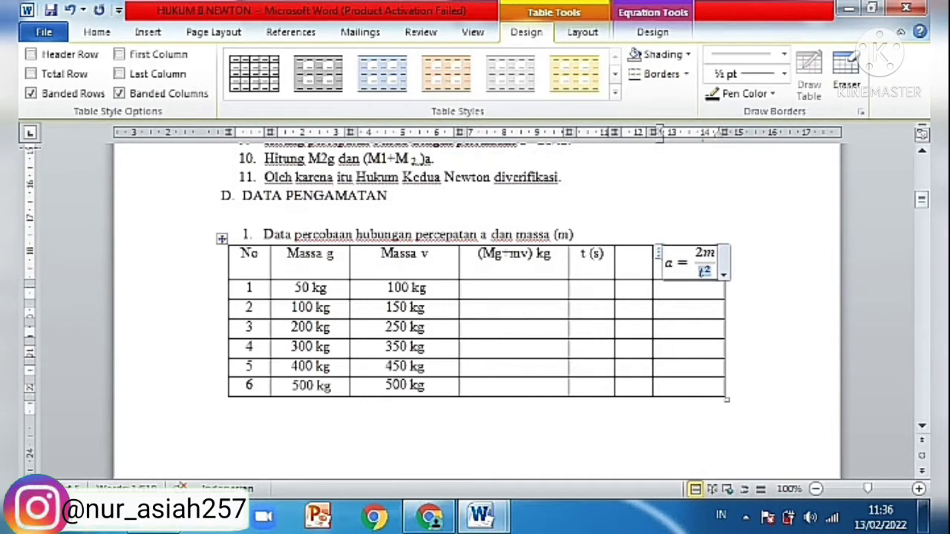
left_click(633, 254)
type("t²")
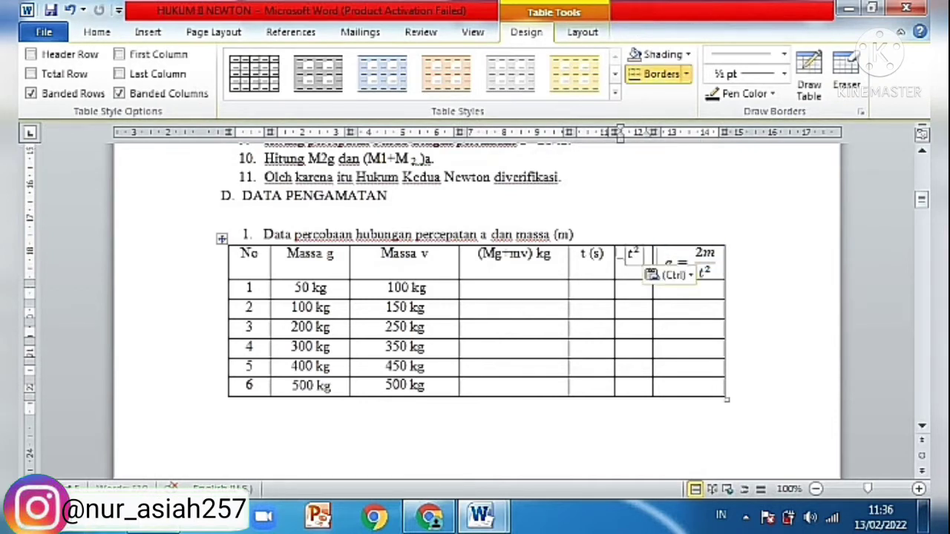
left_click(634, 288)
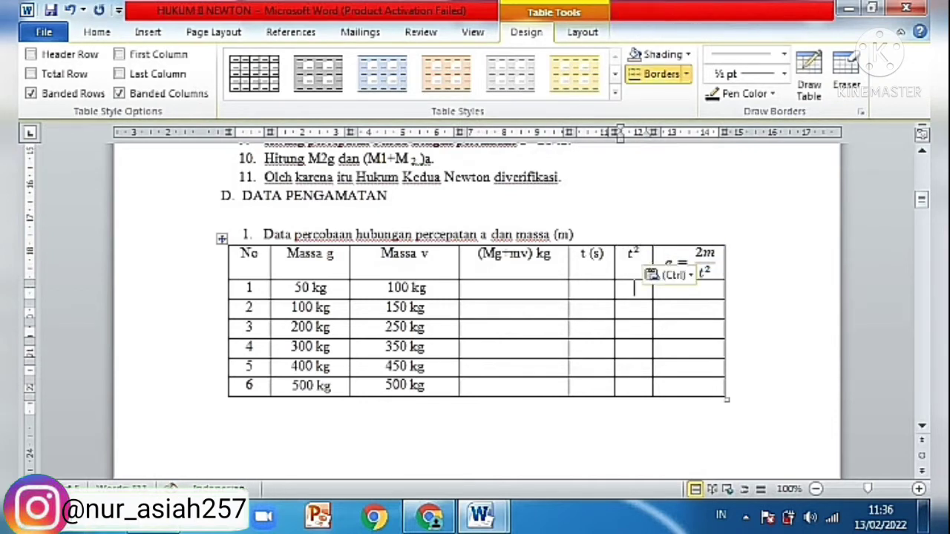
Step: Enter 150 in the (Mg+mv) kg column of row 1 and place the cursor in that row's t (s) cell
left_click(592, 287)
left_click(515, 288)
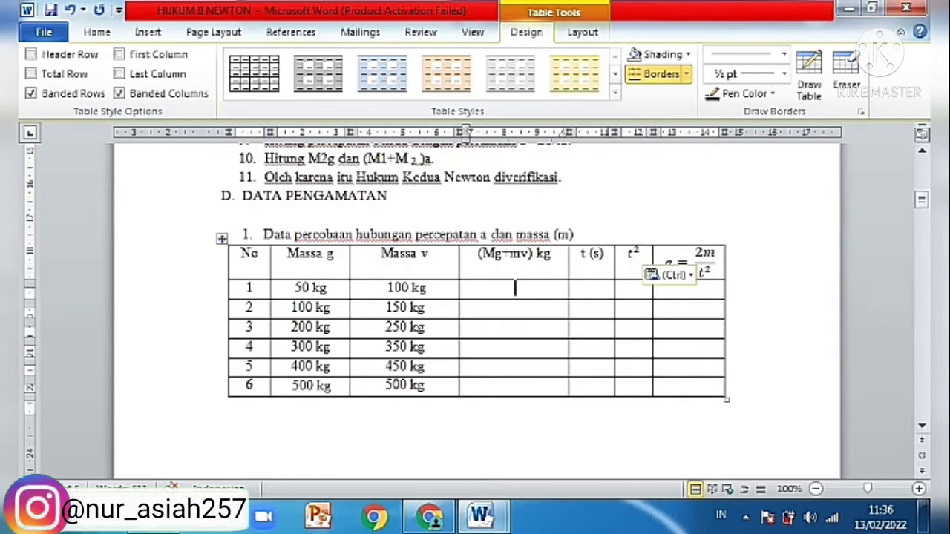
type("150")
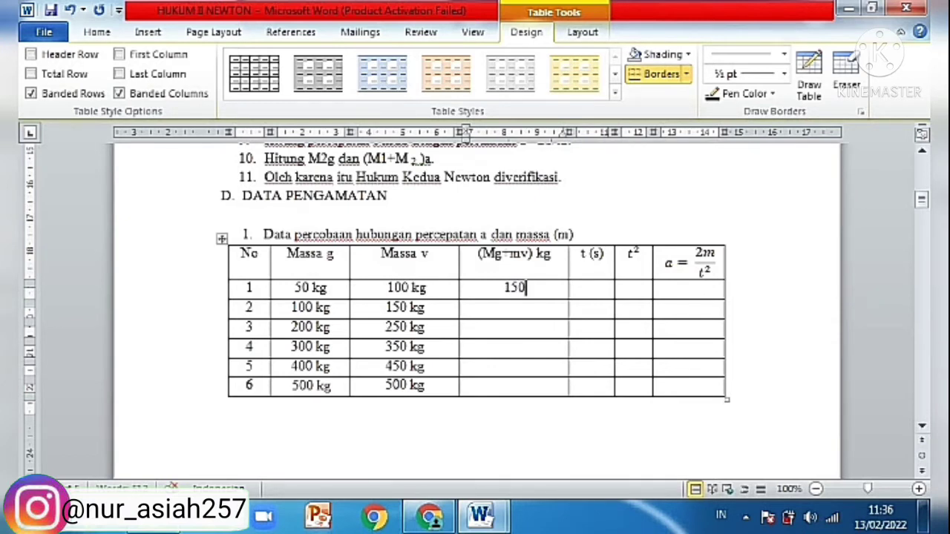
left_click(592, 288)
Step: Switch to the OLabs simulator in Chrome, set the vertical mass m2 to 100 g and start the cart run, dismissing the color scheme warning
left_click(429, 517)
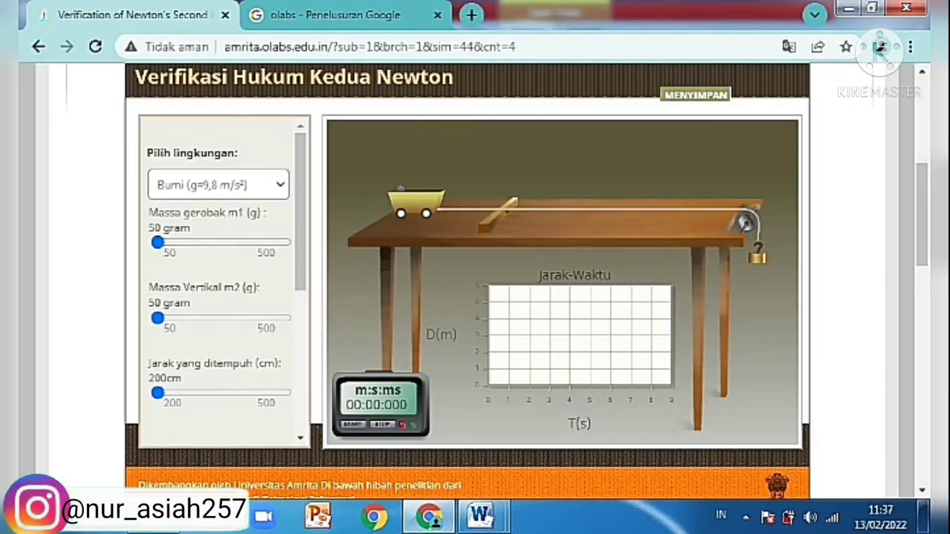
left_click_drag(157, 318, 171, 318)
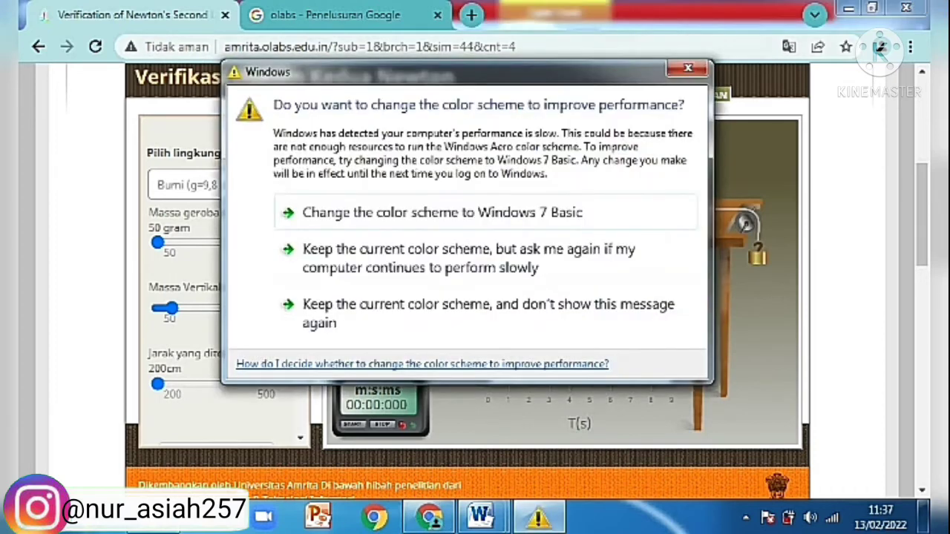
left_click(689, 68)
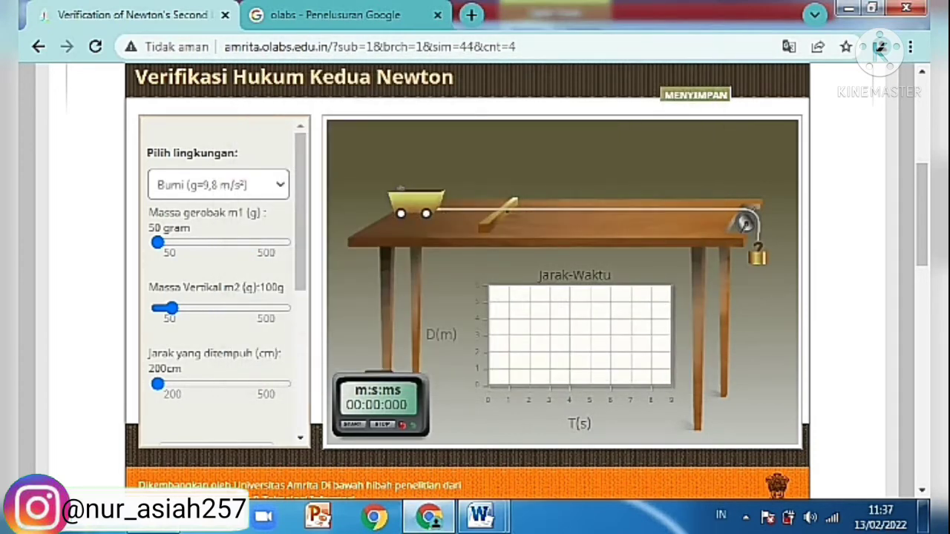
scroll(223, 278, "down", 2)
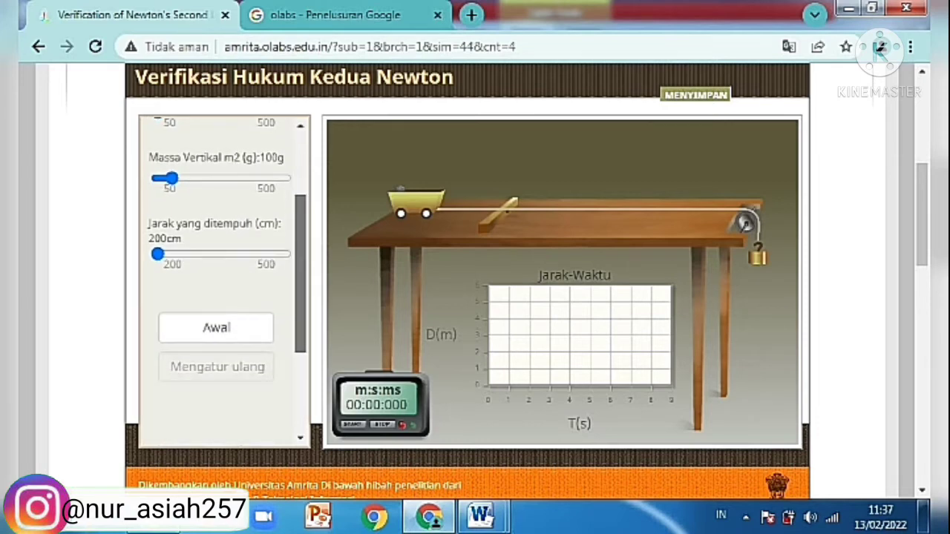
left_click(216, 328)
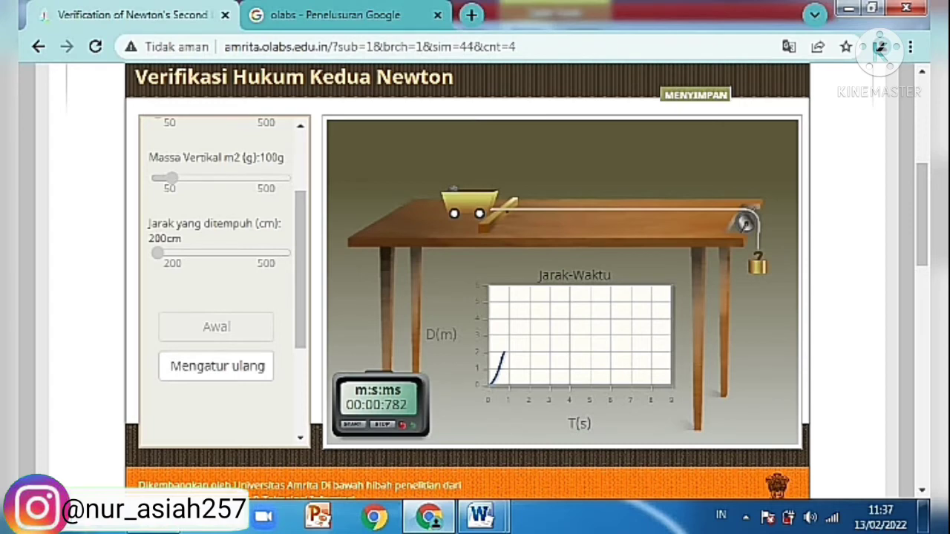
Step: Return to the HUKUM II NEWTON document in Word and enter 7 for t (s) and 49 for t² in row 1
mouse_move(481, 515)
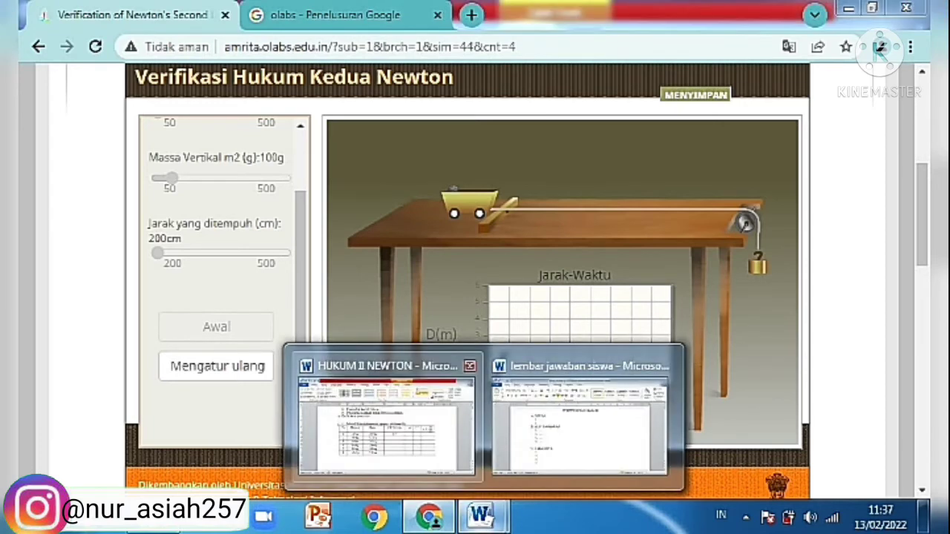
left_click(386, 445)
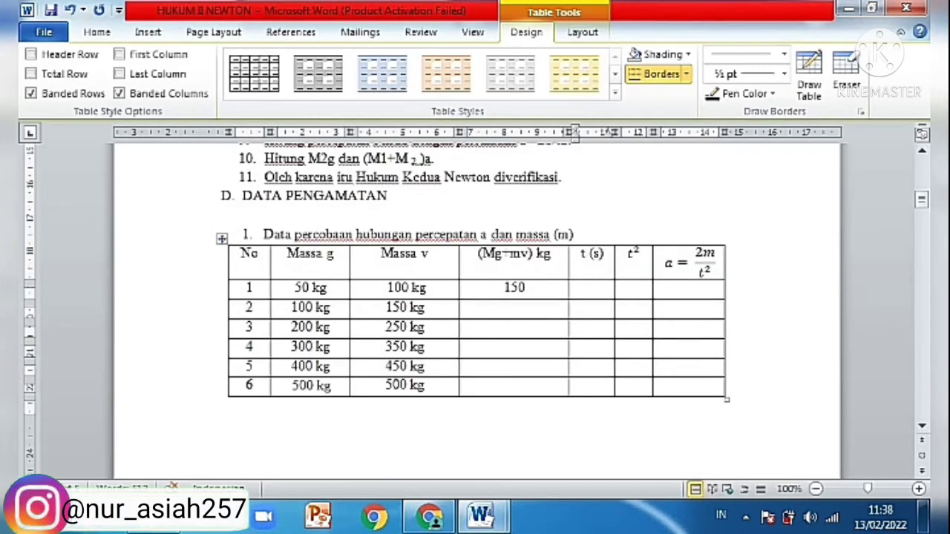
type("7")
left_click(633, 288)
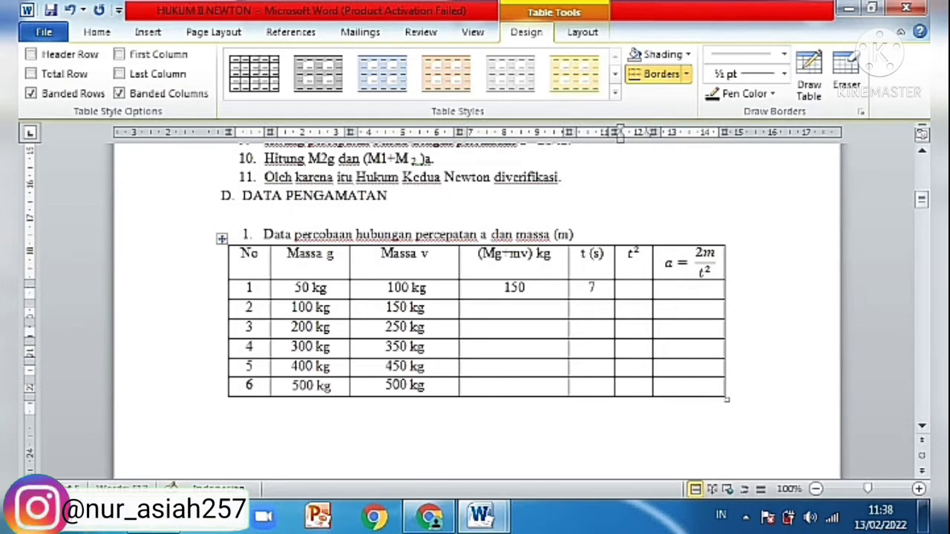
type("49")
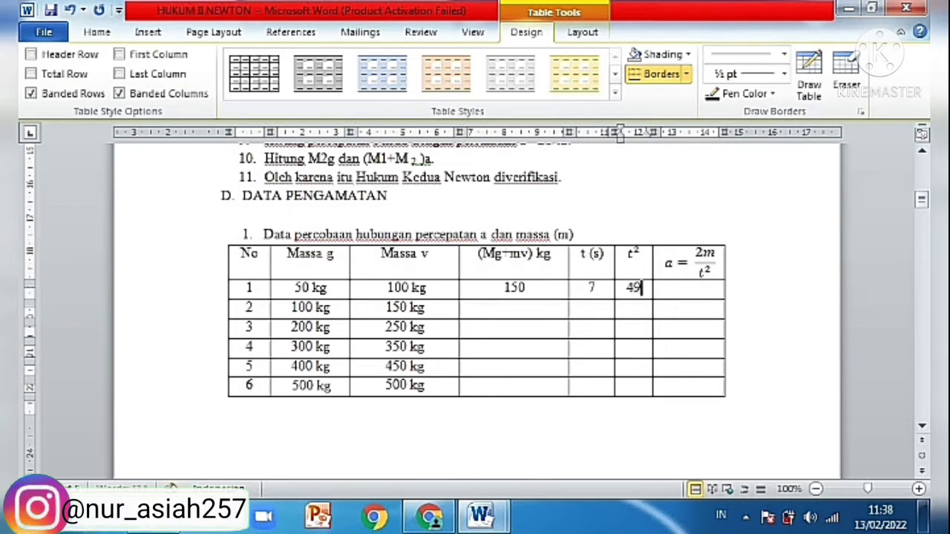
Step: Enter the acceleration expression 2 150/49 in row 1, dismissing the color scheme warning
left_click(689, 287)
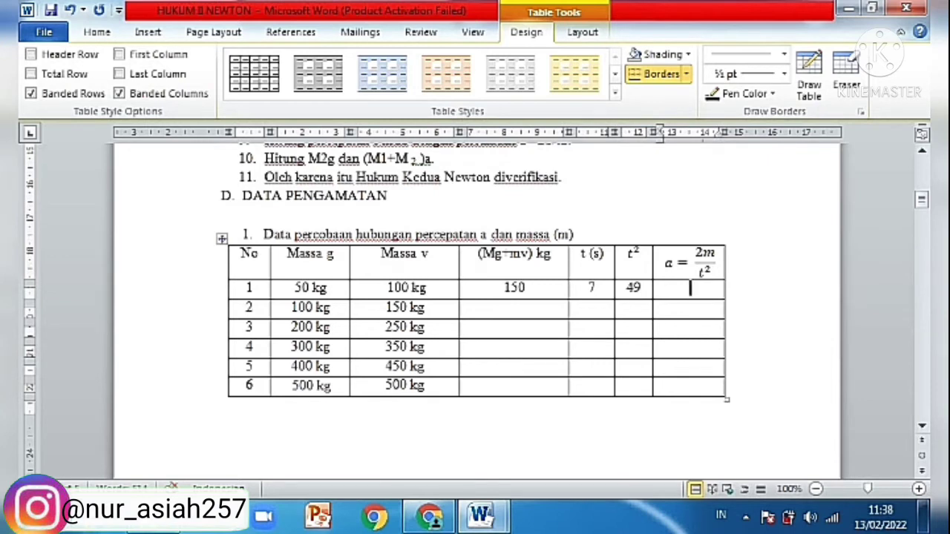
type("2 1")
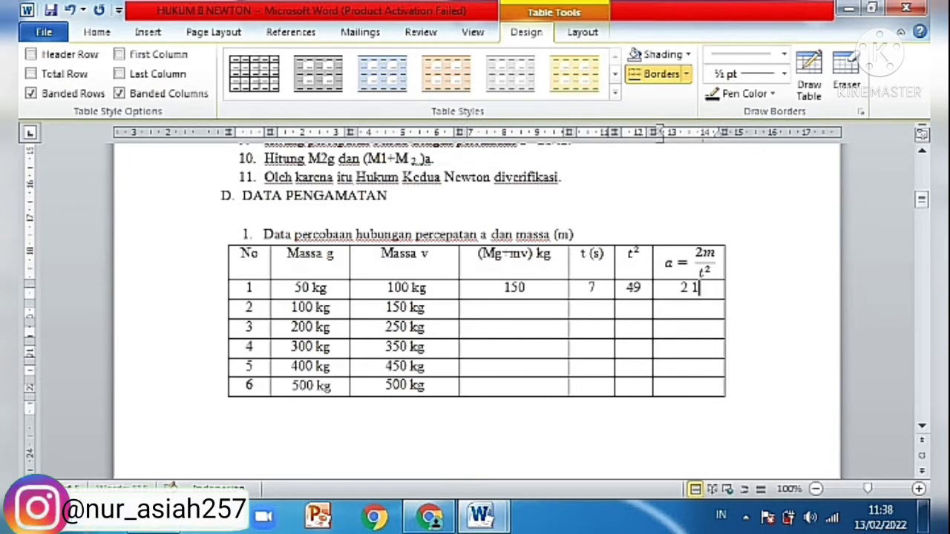
type("50")
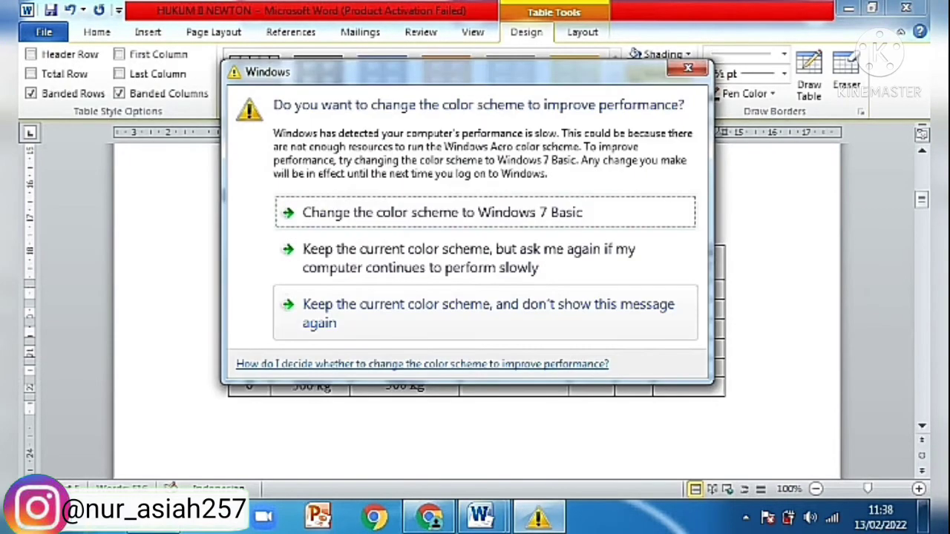
left_click(688, 68)
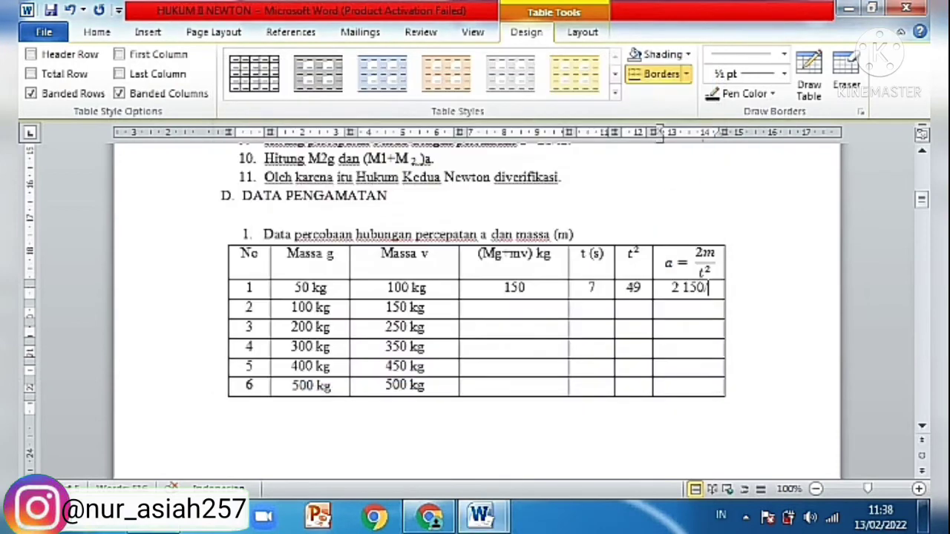
type("/49")
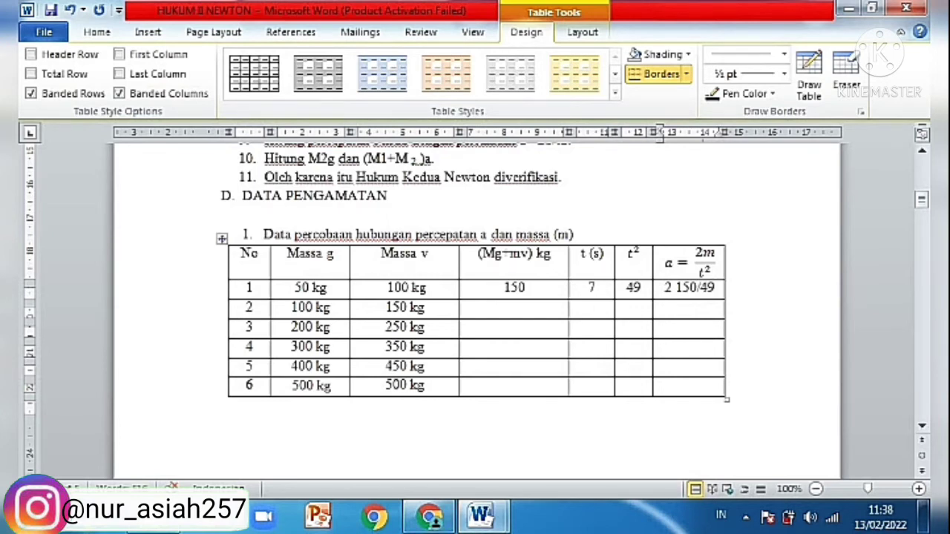
Step: Reset the simulator in Chrome, set cart mass m1 to 100 g and vertical mass m2 to 150 g, and run it, dismissing the color scheme warning
left_click(430, 518)
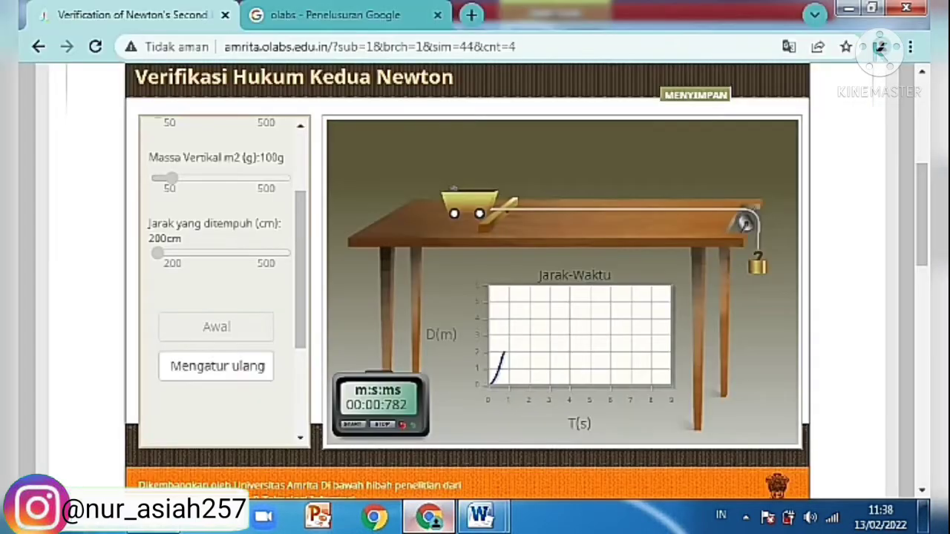
left_click(217, 366)
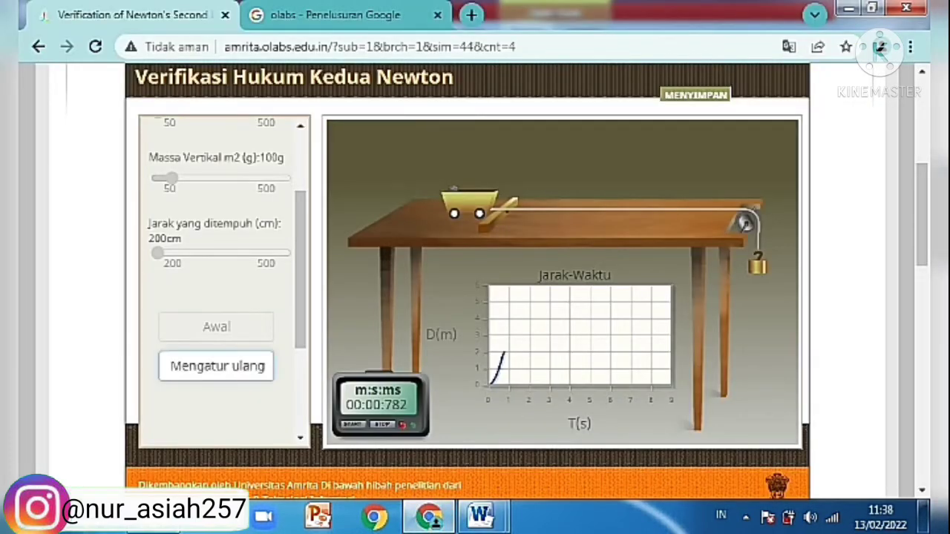
scroll(223, 282, "up", 3)
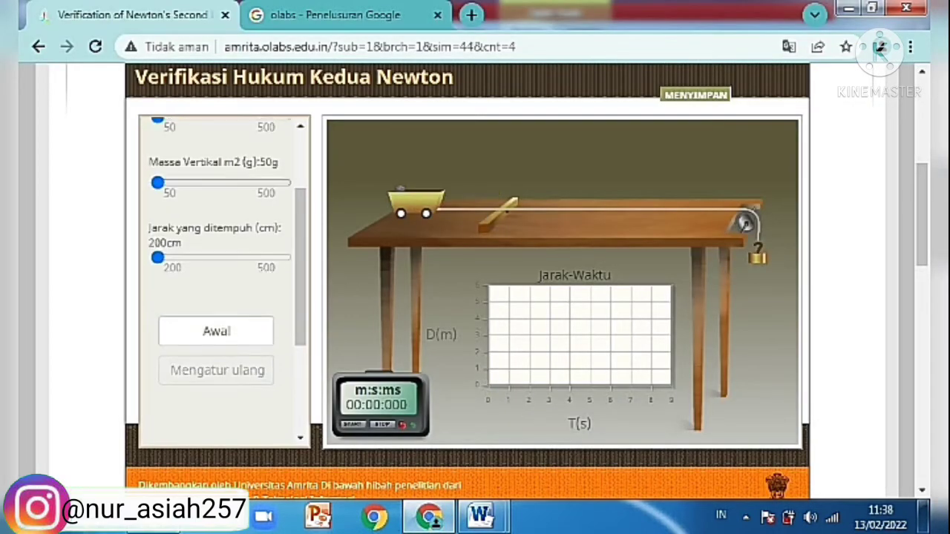
left_click_drag(157, 201, 172, 201)
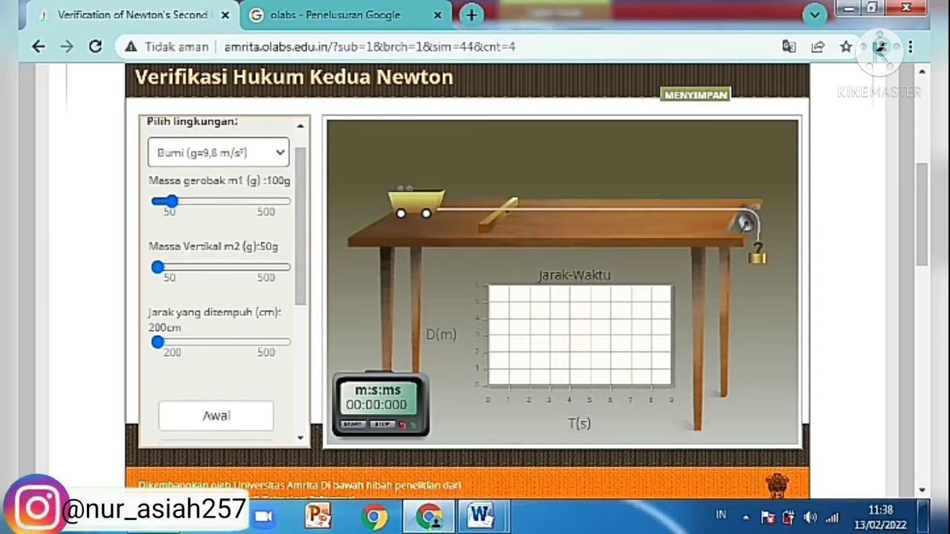
left_click_drag(158, 267, 186, 267)
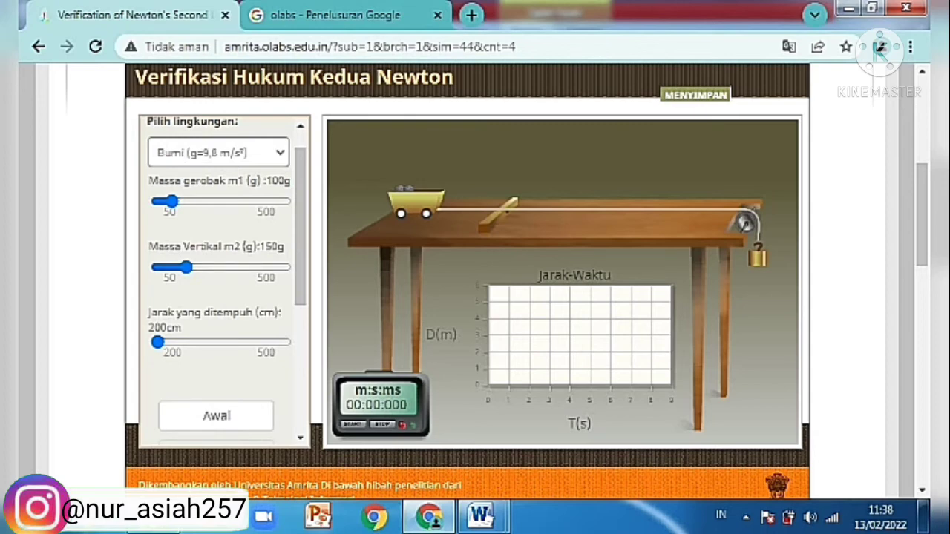
left_click(301, 438)
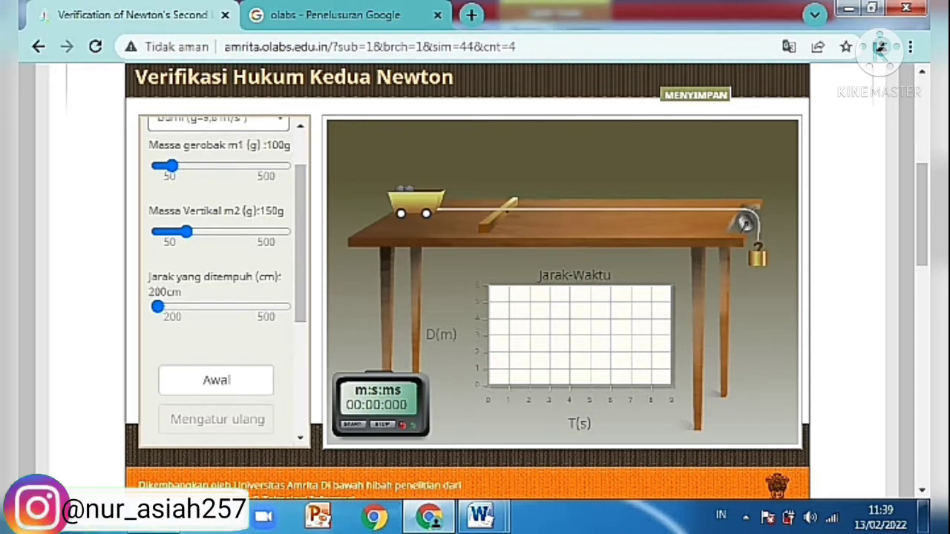
left_click(216, 380)
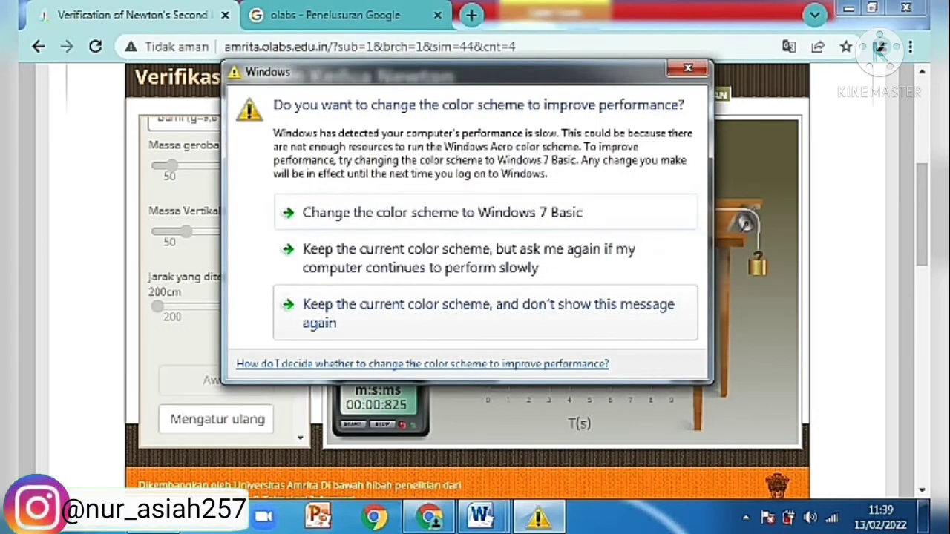
left_click(688, 69)
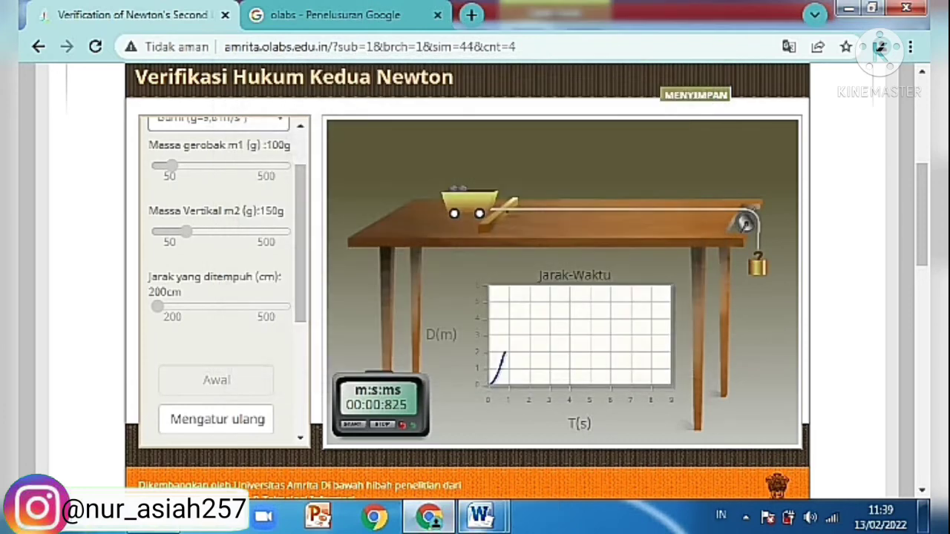
Step: Switch to the HUKUM II NEWTON document in Word and enter 8 in the t (s) cell of row 2
mouse_move(480, 516)
left_click(386, 415)
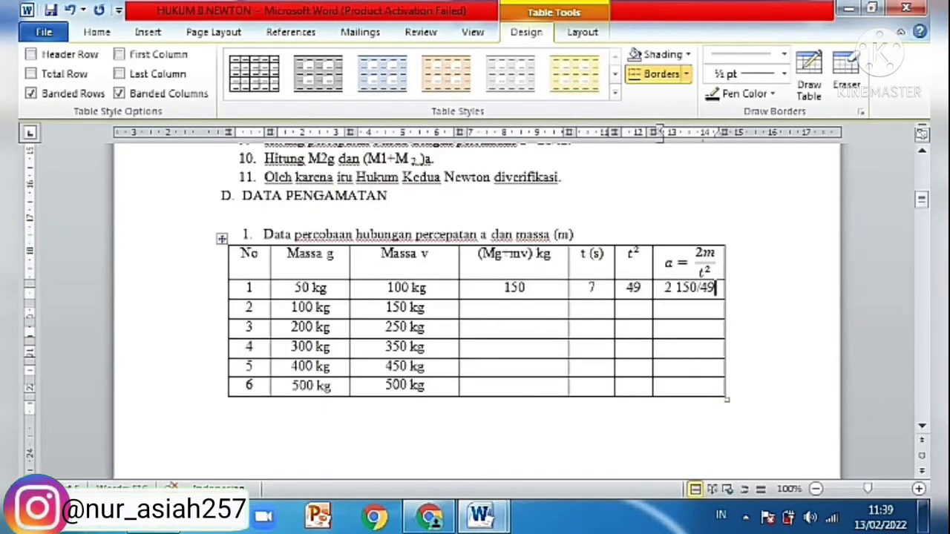
left_click(592, 308)
type("8")
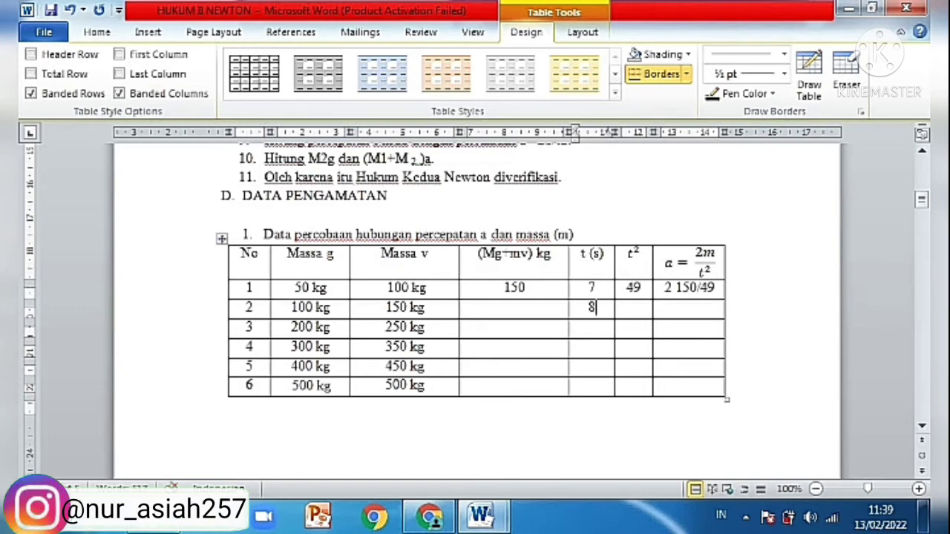
Step: Reset the simulator in Chrome, set cart mass m1 to 150 g and vertical mass m2 to 200 g, and start the cart run
left_click(429, 518)
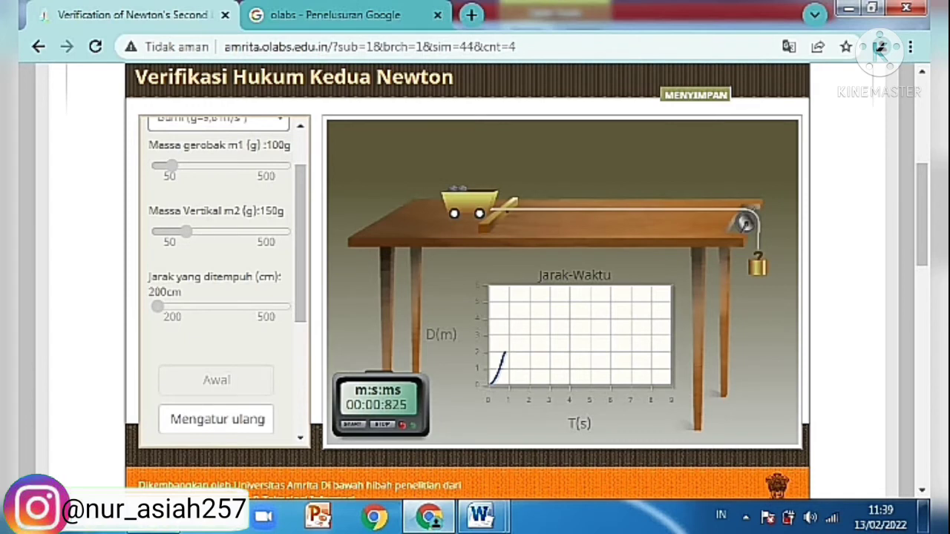
left_click(217, 420)
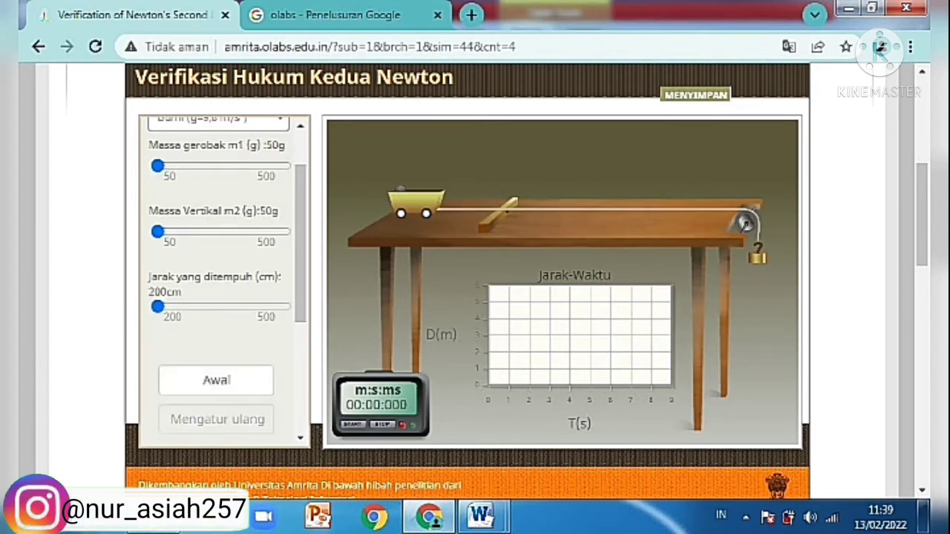
left_click_drag(157, 166, 186, 165)
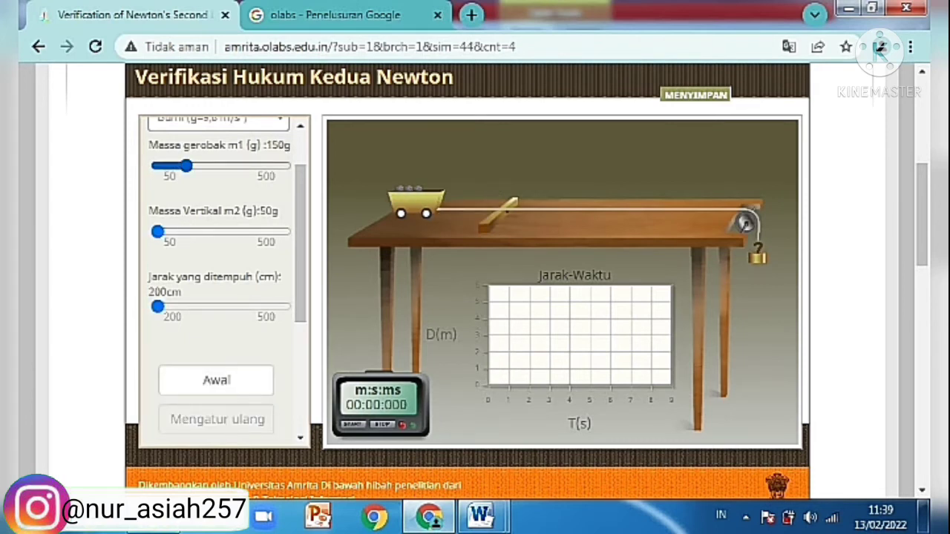
left_click_drag(157, 231, 186, 232)
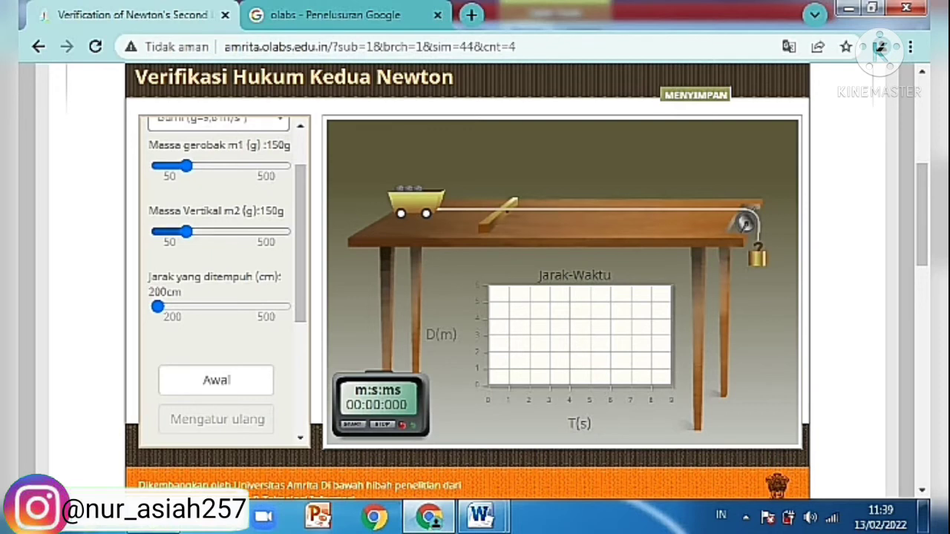
left_click_drag(187, 232, 200, 231)
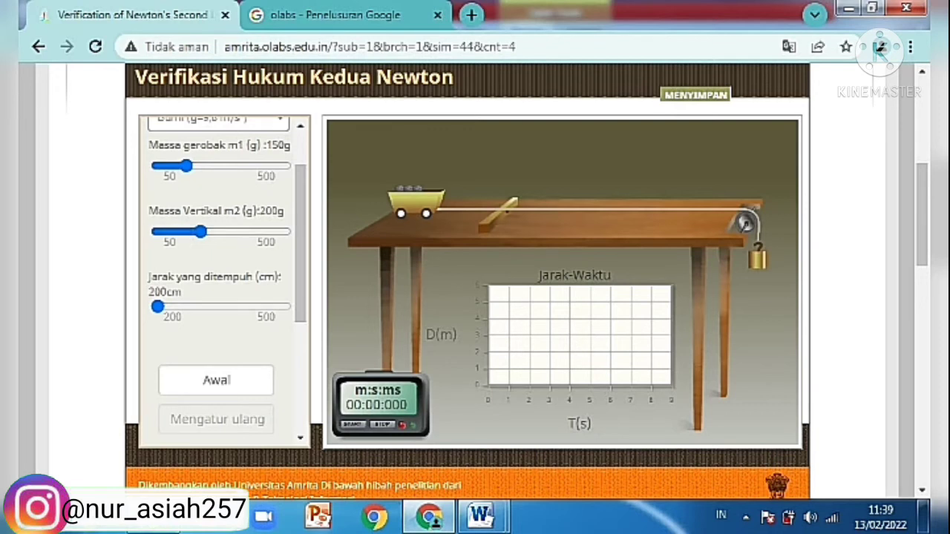
left_click(216, 380)
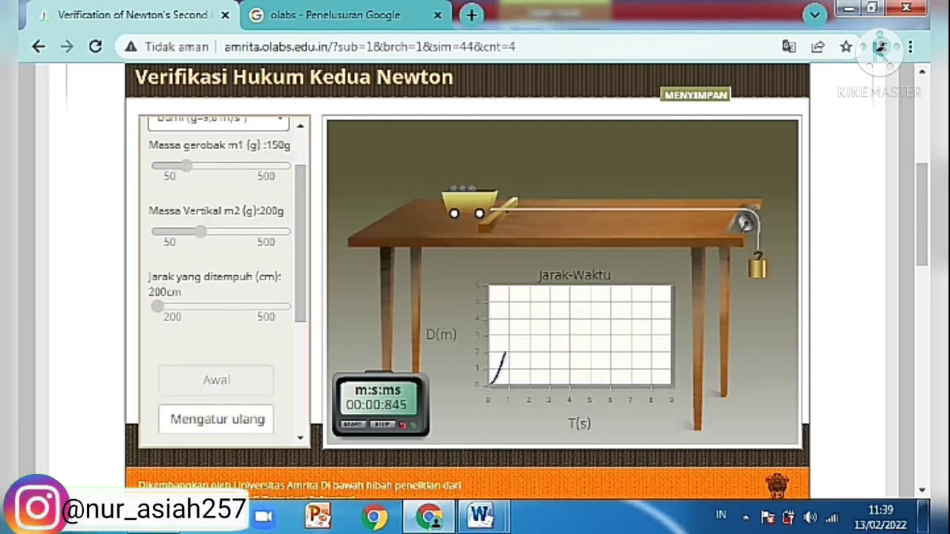
scroll(224, 282, "down", 4)
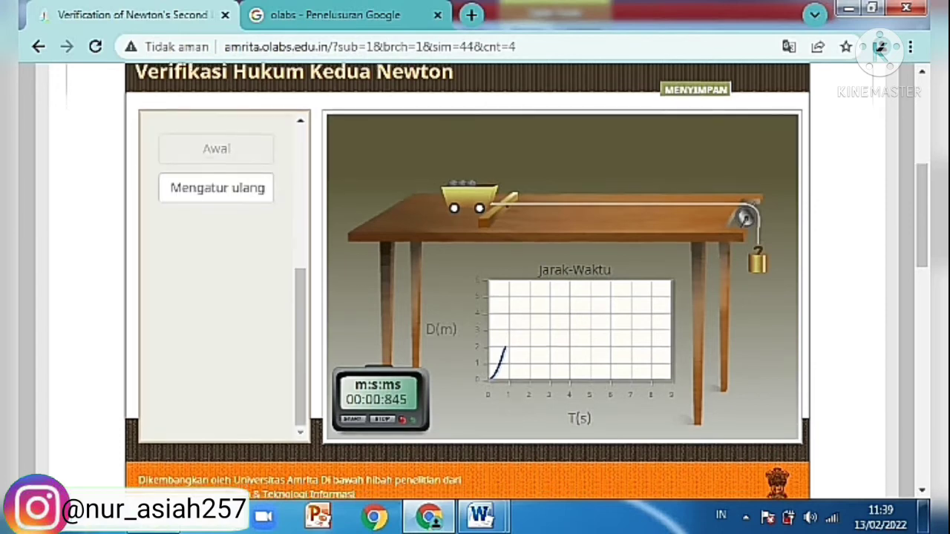
scroll(475, 282, "up", 3)
scroll(475, 282, "up", 2)
scroll(475, 282, "down", 4)
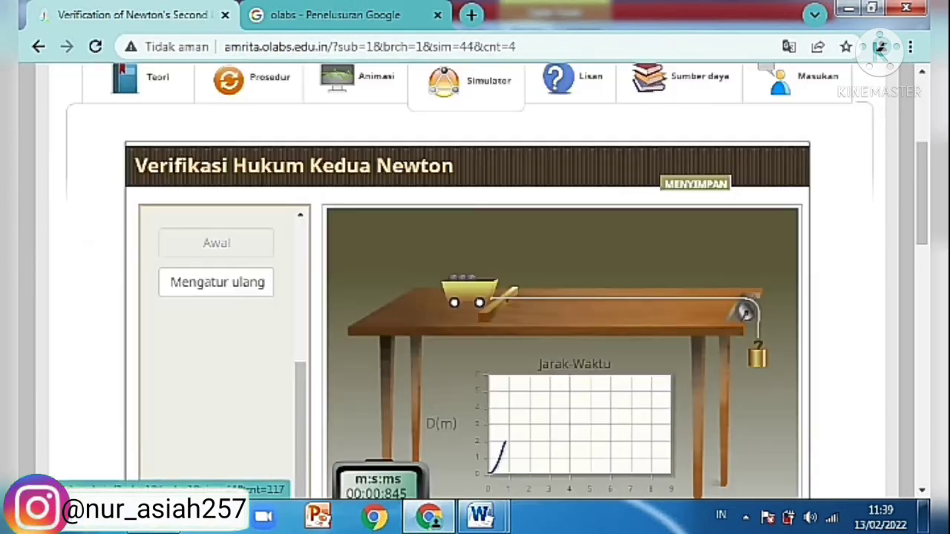
Step: Switch to the HUKUM II NEWTON document in Word and review the five questions under section E. PERTANYAAN
mouse_move(481, 516)
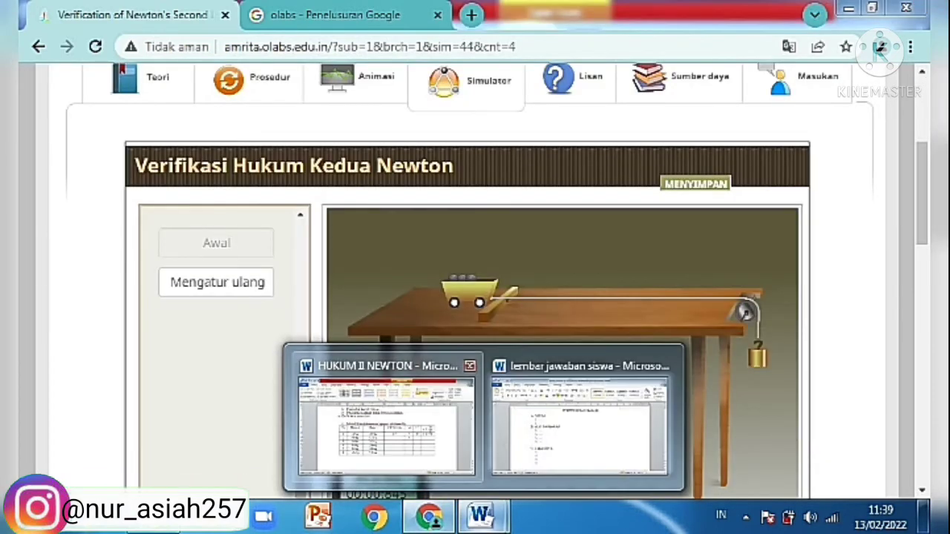
left_click(388, 413)
scroll(475, 311, "down", 8)
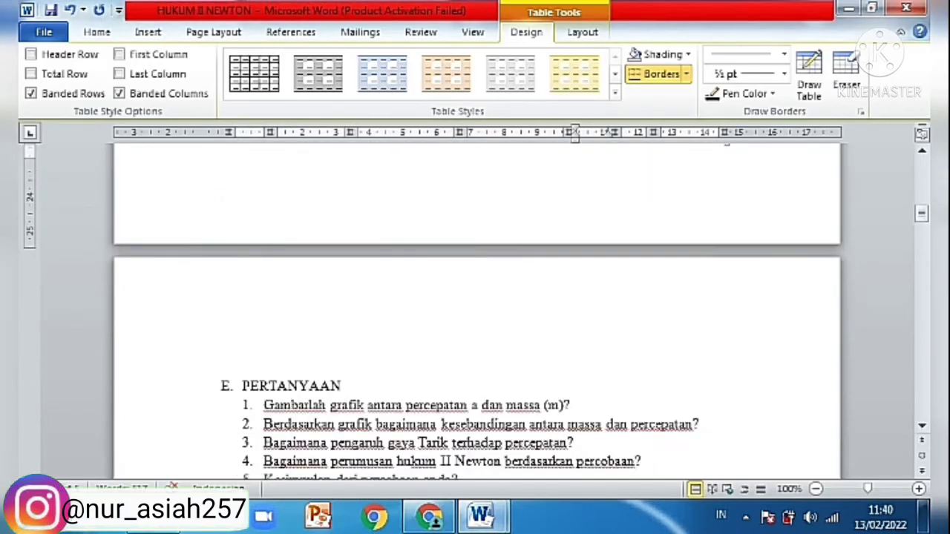
type("8")
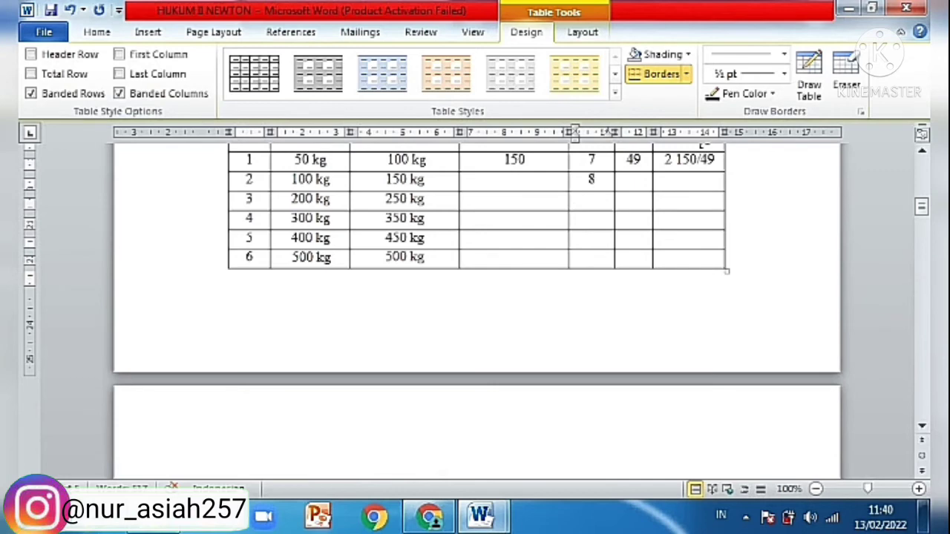
scroll(475, 297, "down", 4)
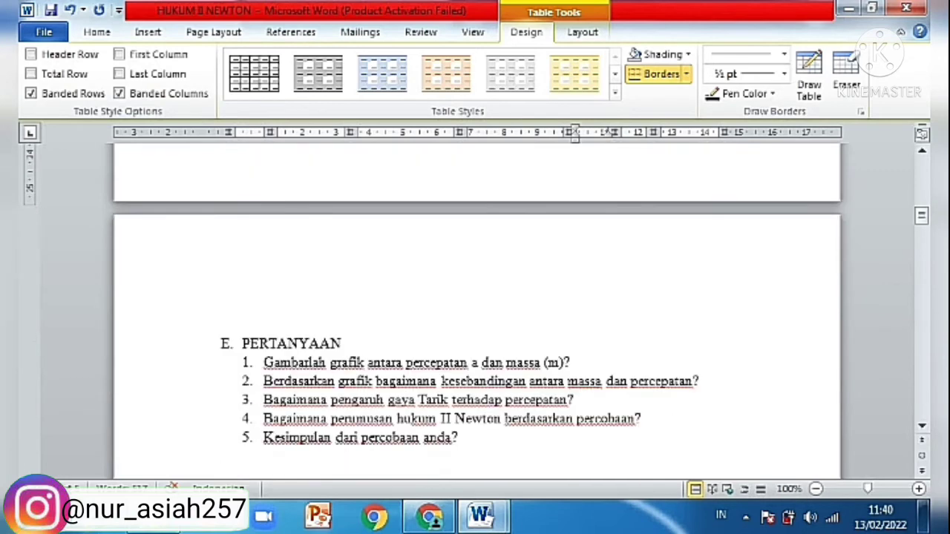
scroll(475, 297, "down", 3)
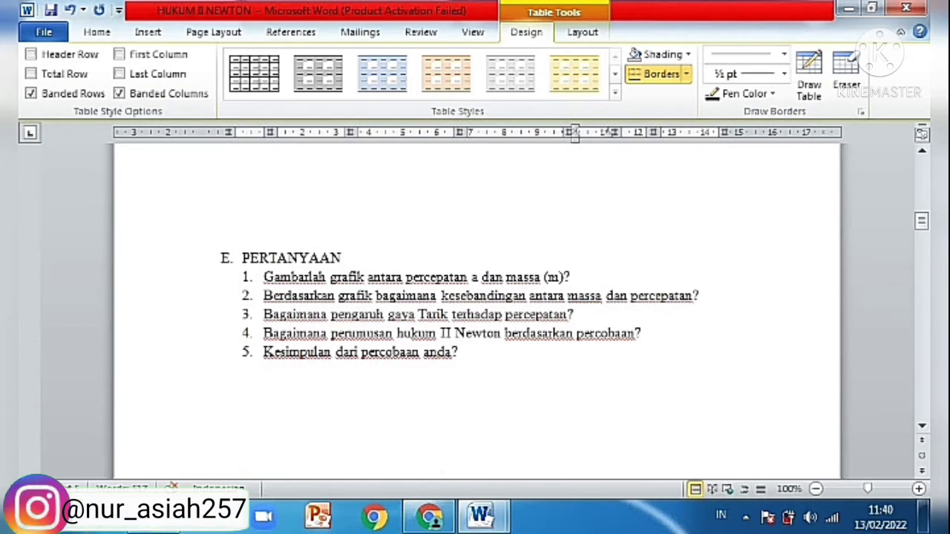